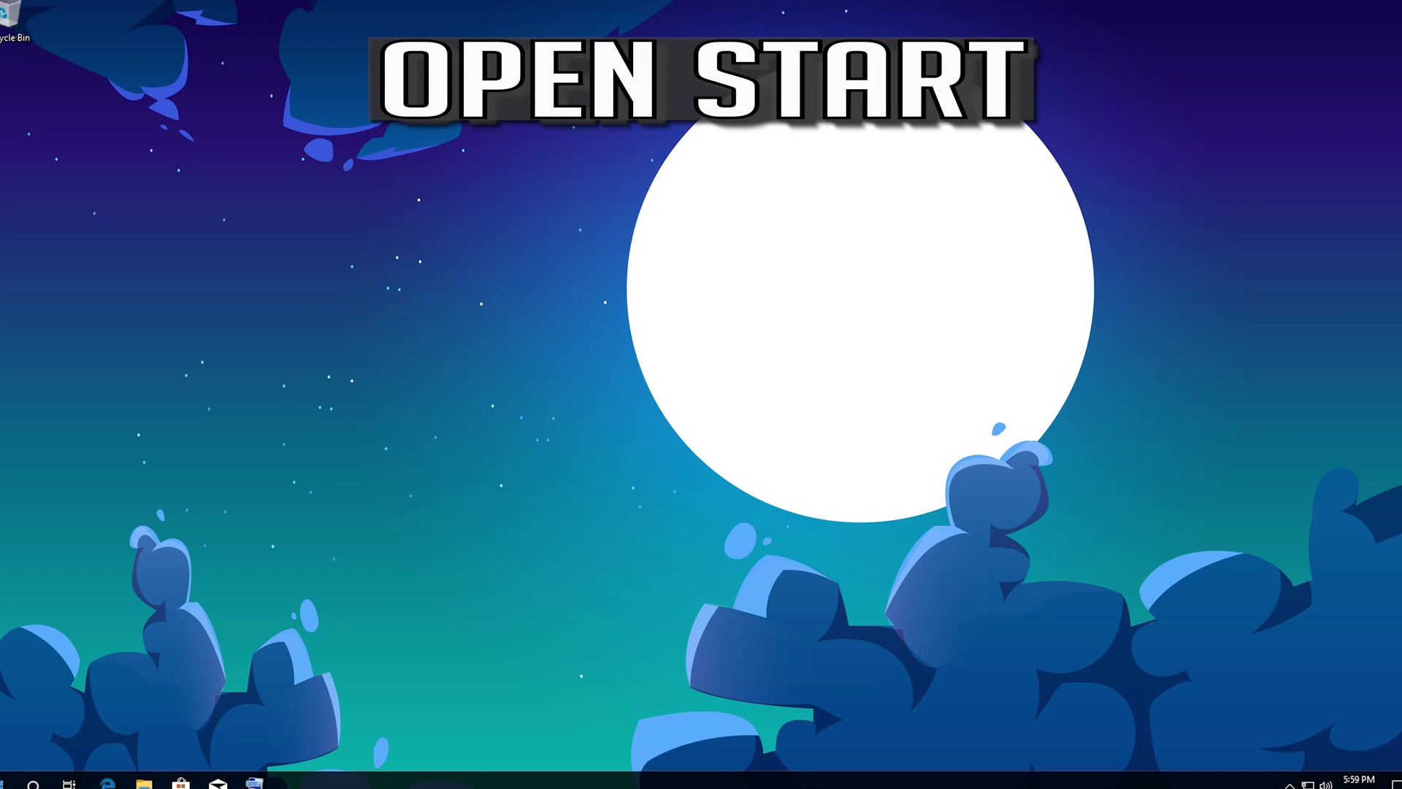
# - Open Windows Settings from the Start menu and scroll its categories down to Update & Security
pyautogui.click(8, 780)
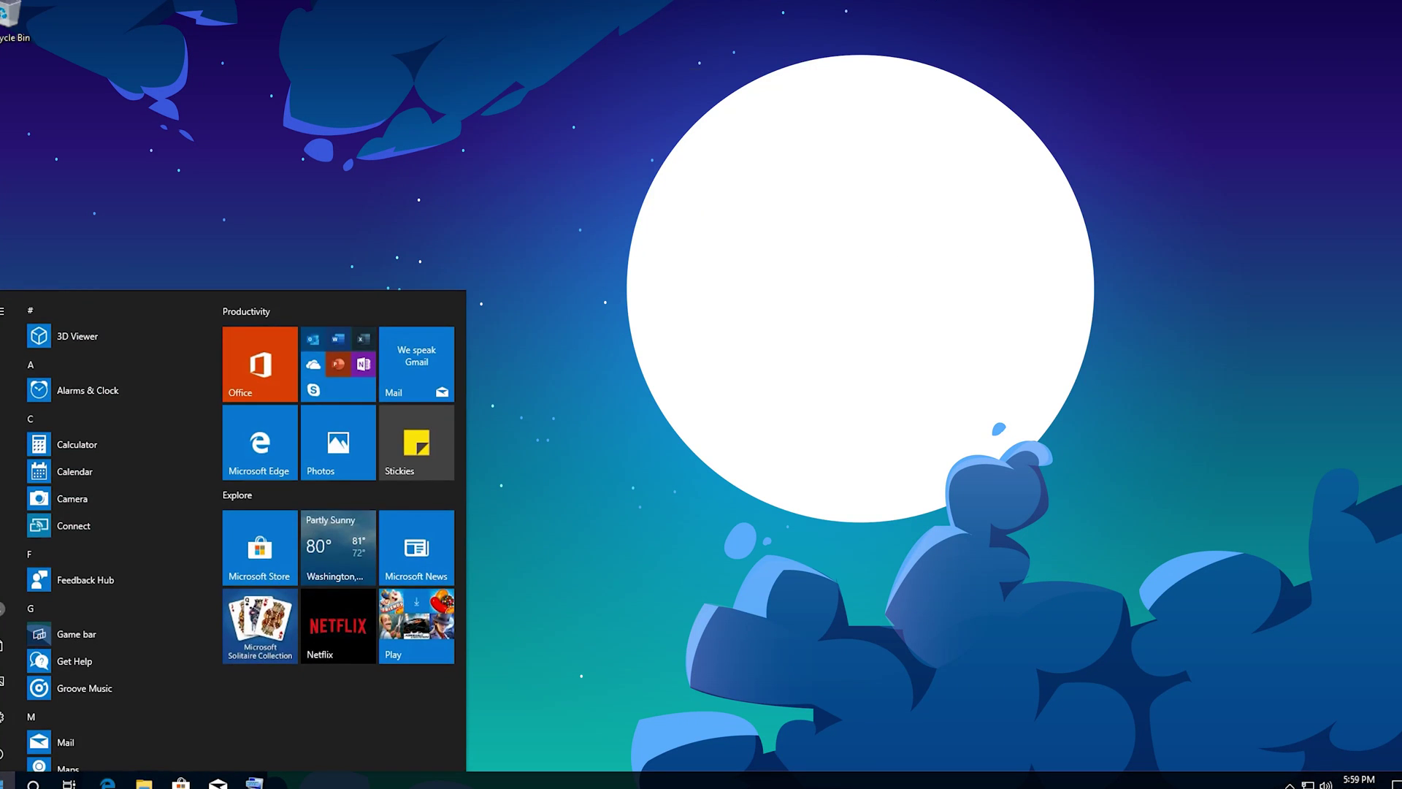
pyautogui.click(8, 718)
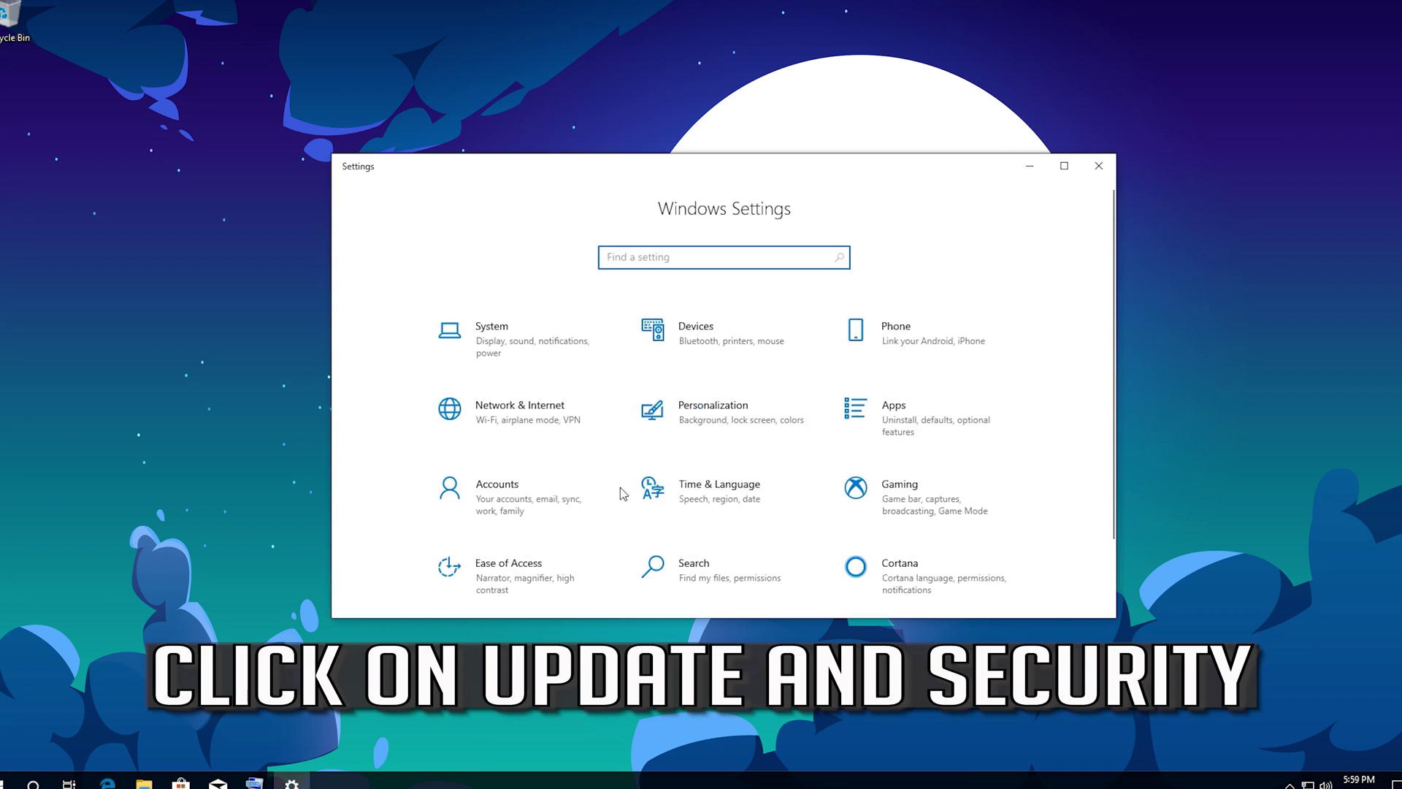
pyautogui.scroll(-1, 733, 441)
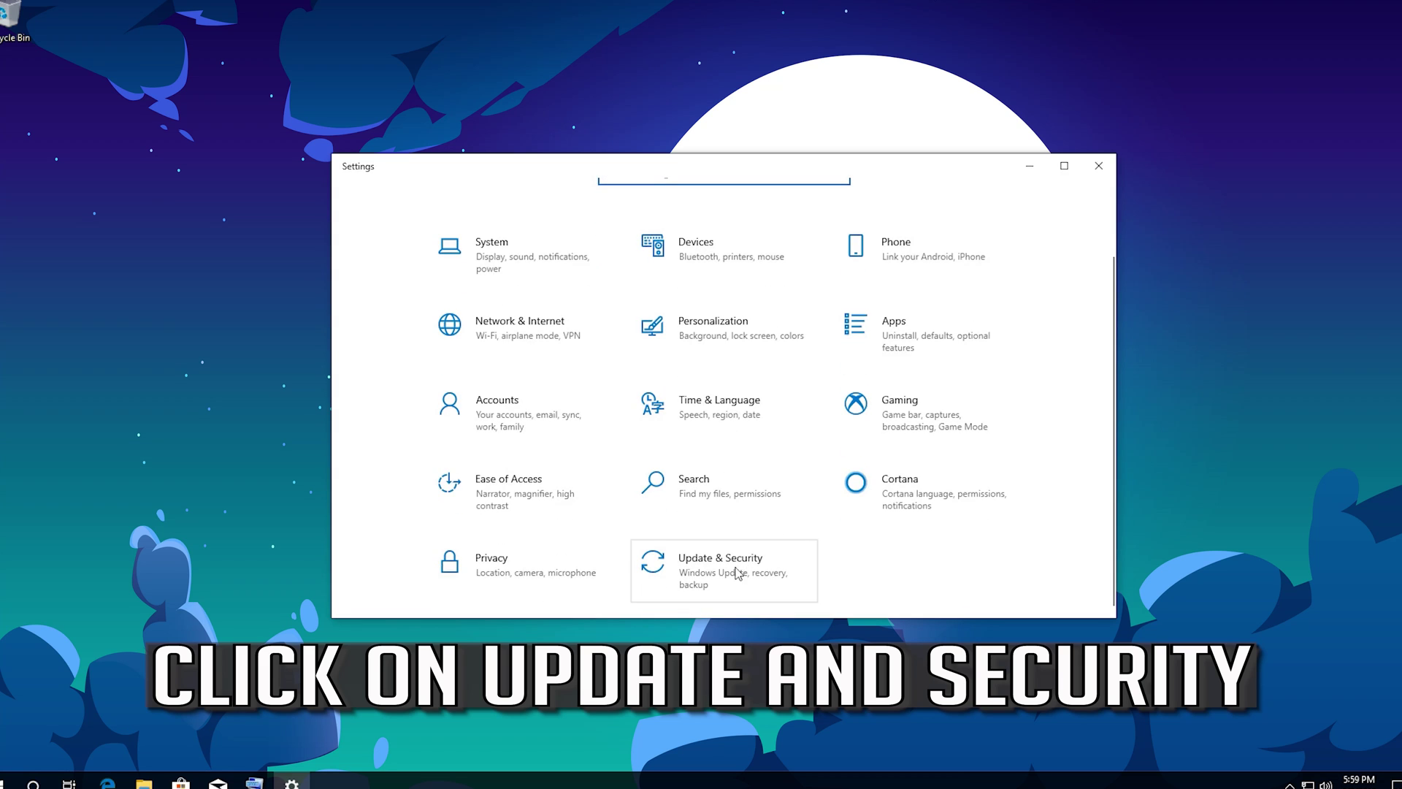
# - Run the Keyboard troubleshooter from Update & Security > Troubleshoot
pyautogui.click(700, 578)
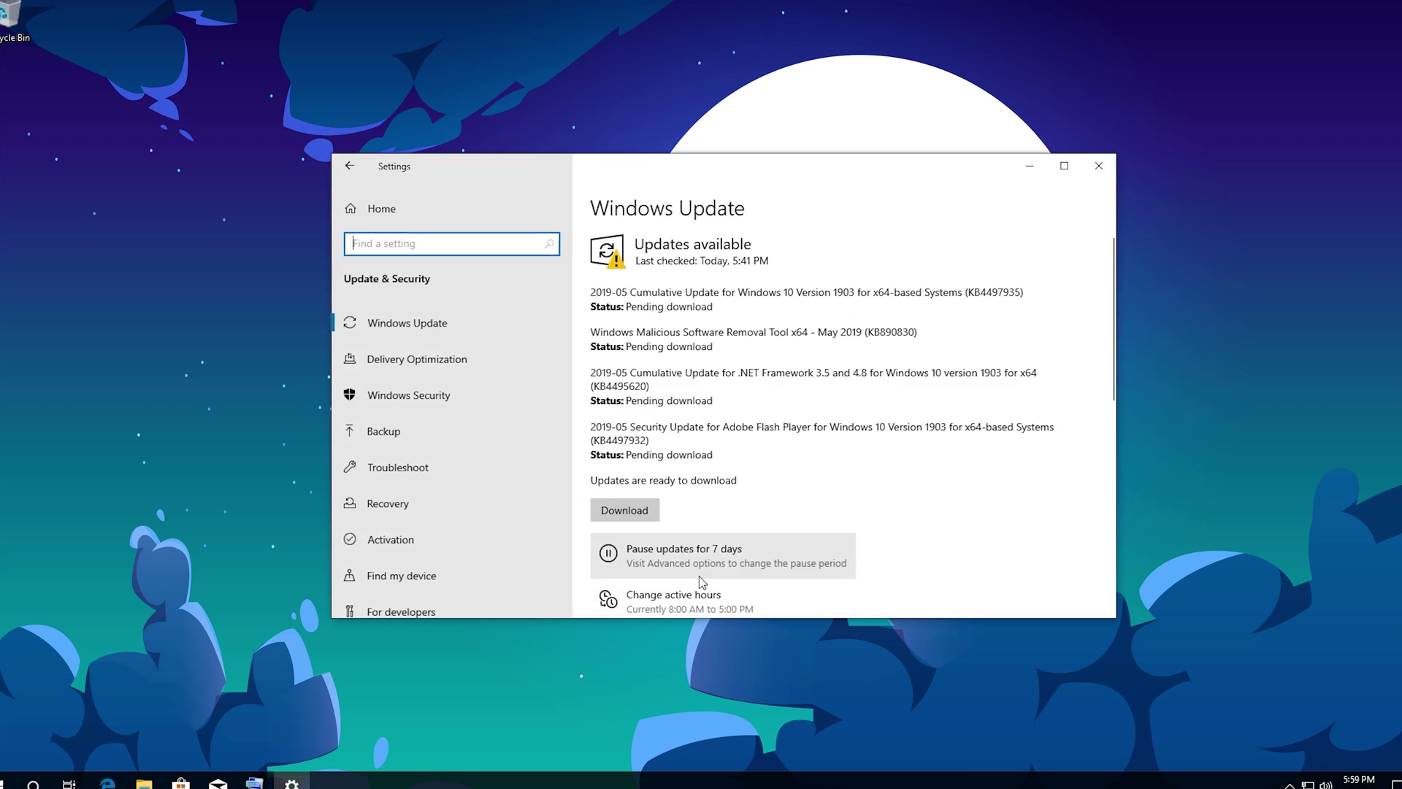
pyautogui.click(445, 468)
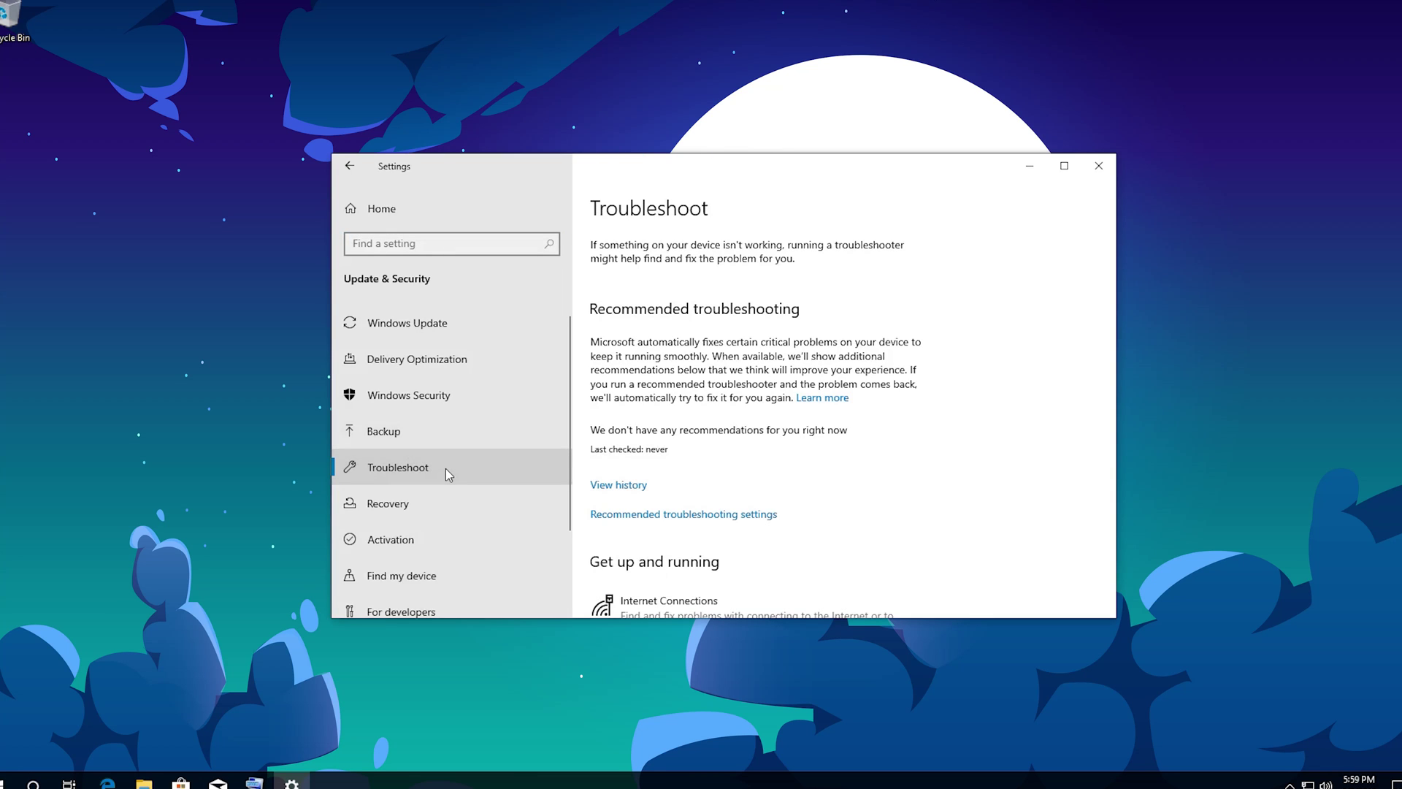
pyautogui.scroll(-5, 716, 483)
pyautogui.scroll(-3, 716, 482)
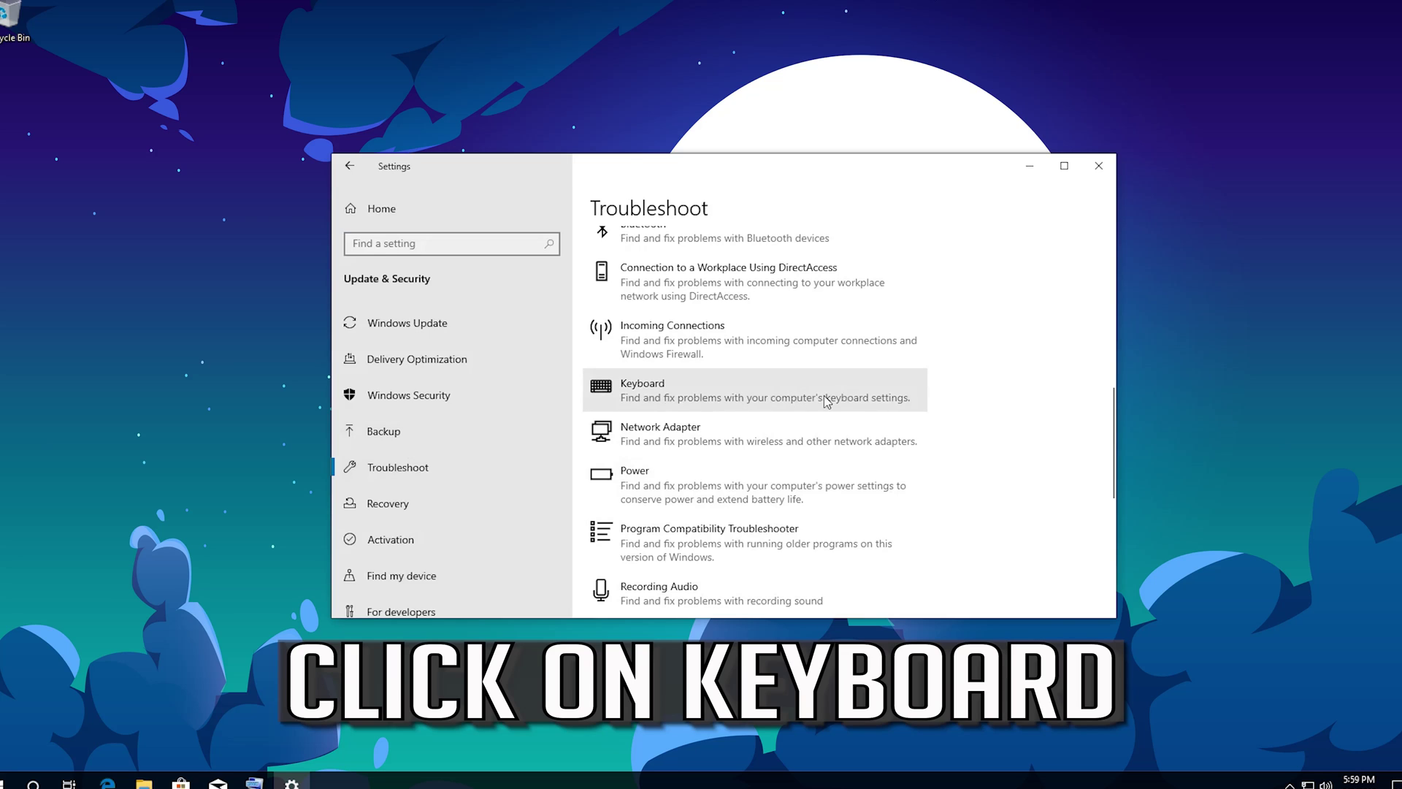
pyautogui.click(765, 404)
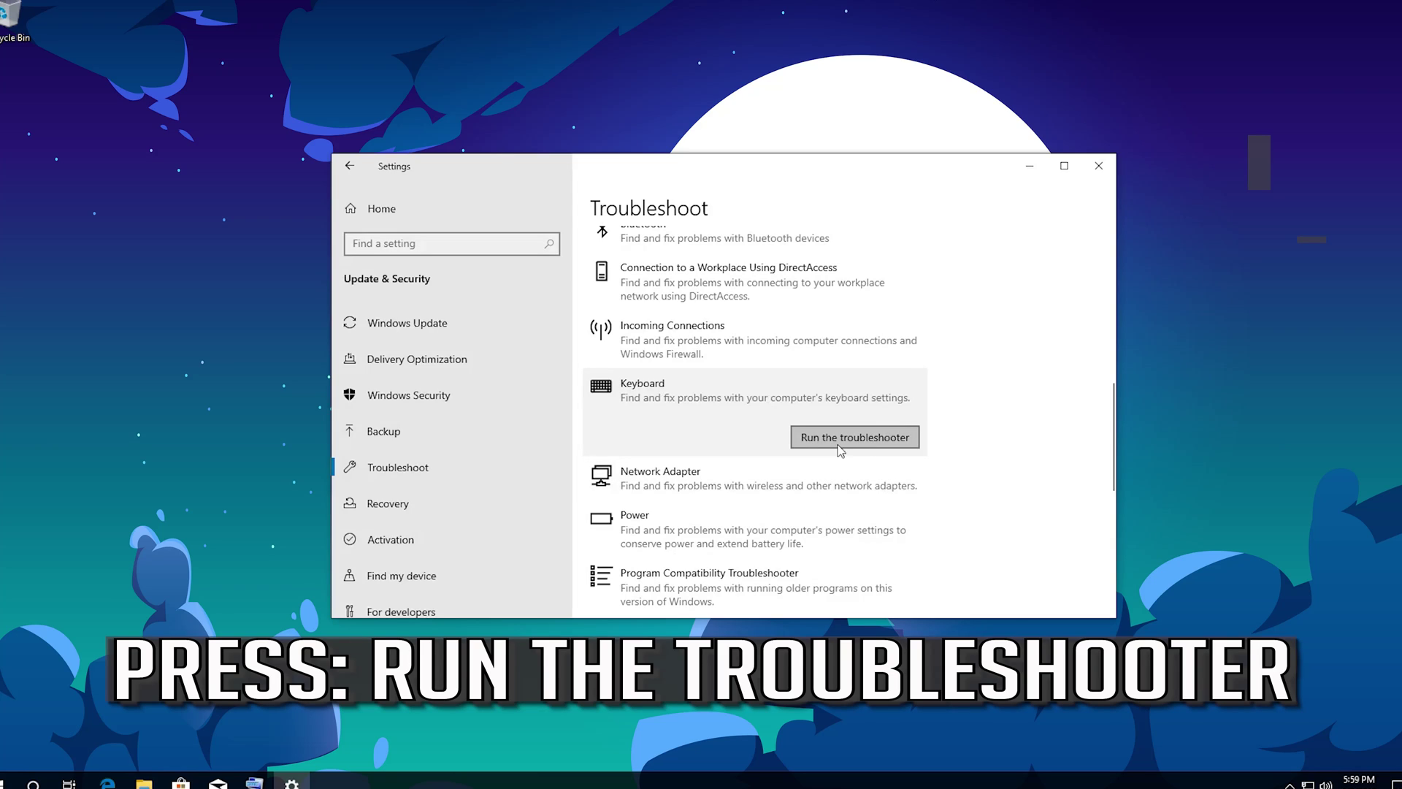
pyautogui.click(886, 438)
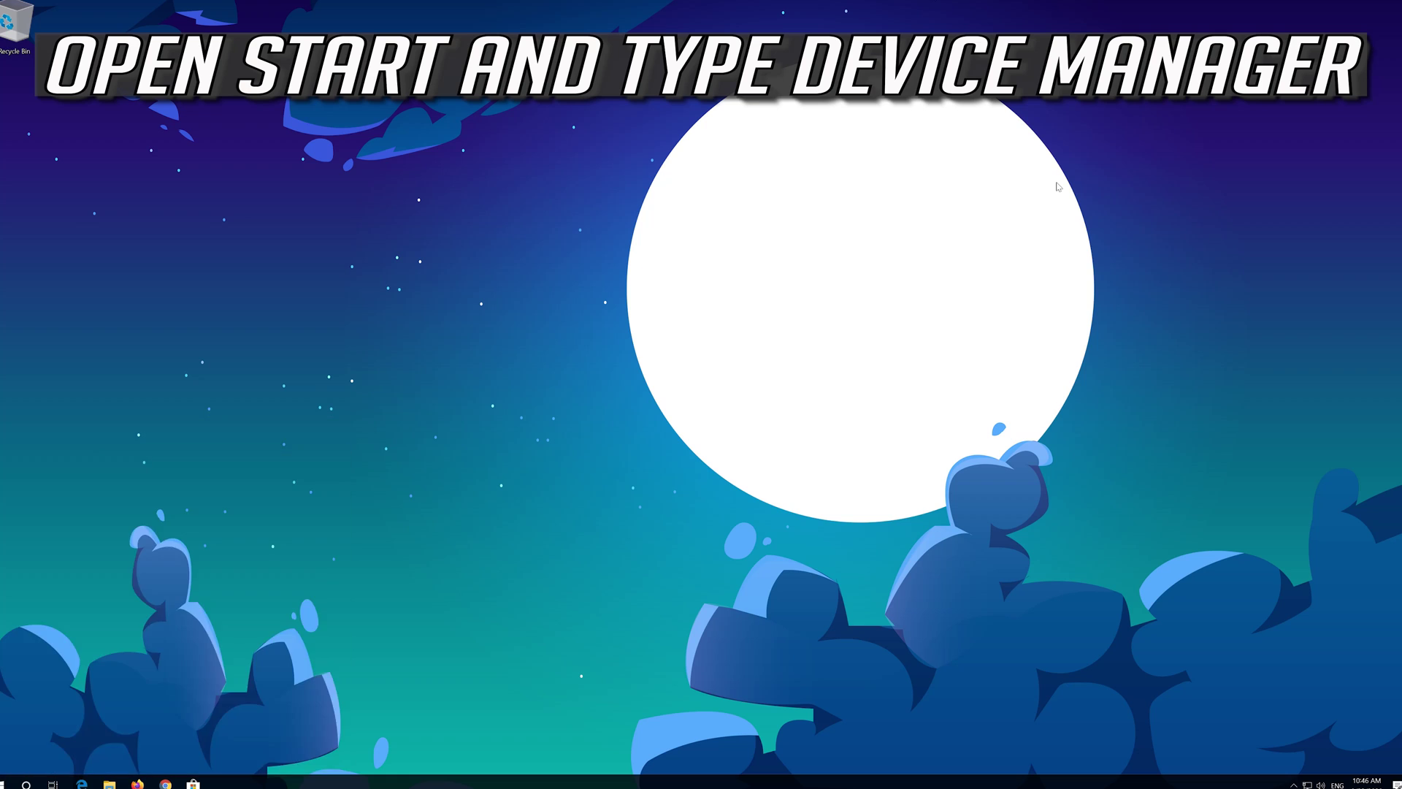
# - Search 'device manager', launch Device Manager, and move its window to the screen centre
pyautogui.write('ce manager')
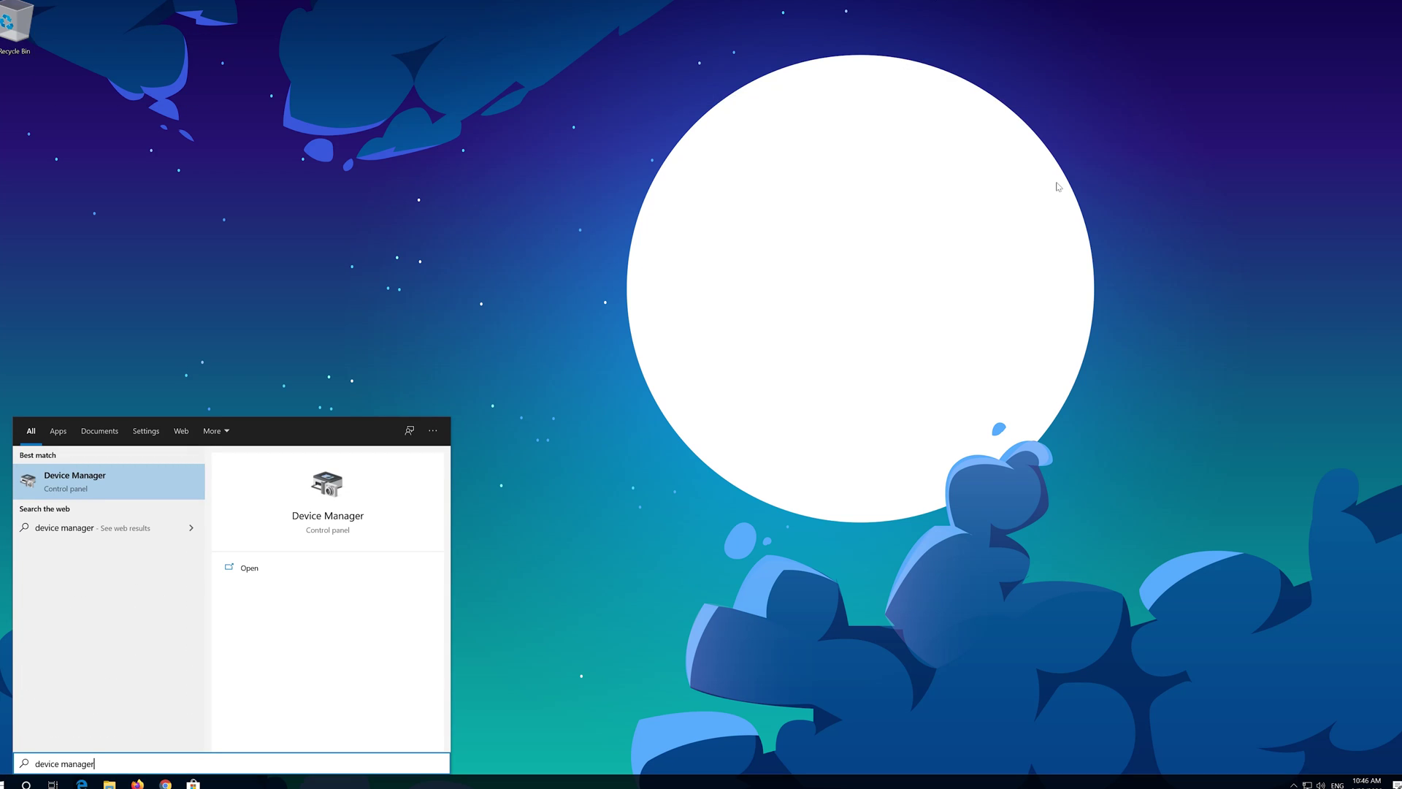
pyautogui.click(95, 481)
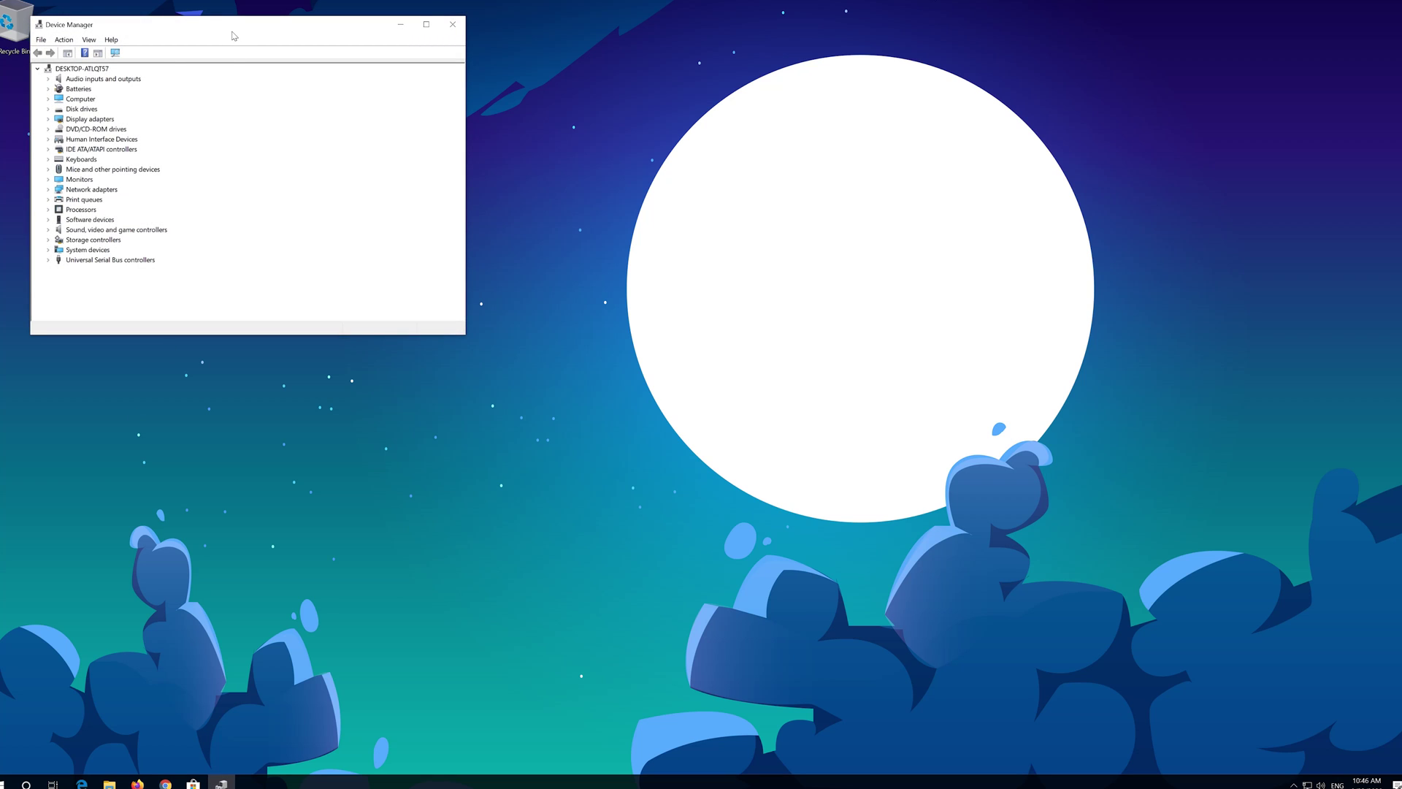
pyautogui.moveTo(233, 33); pyautogui.dragTo(659, 207)
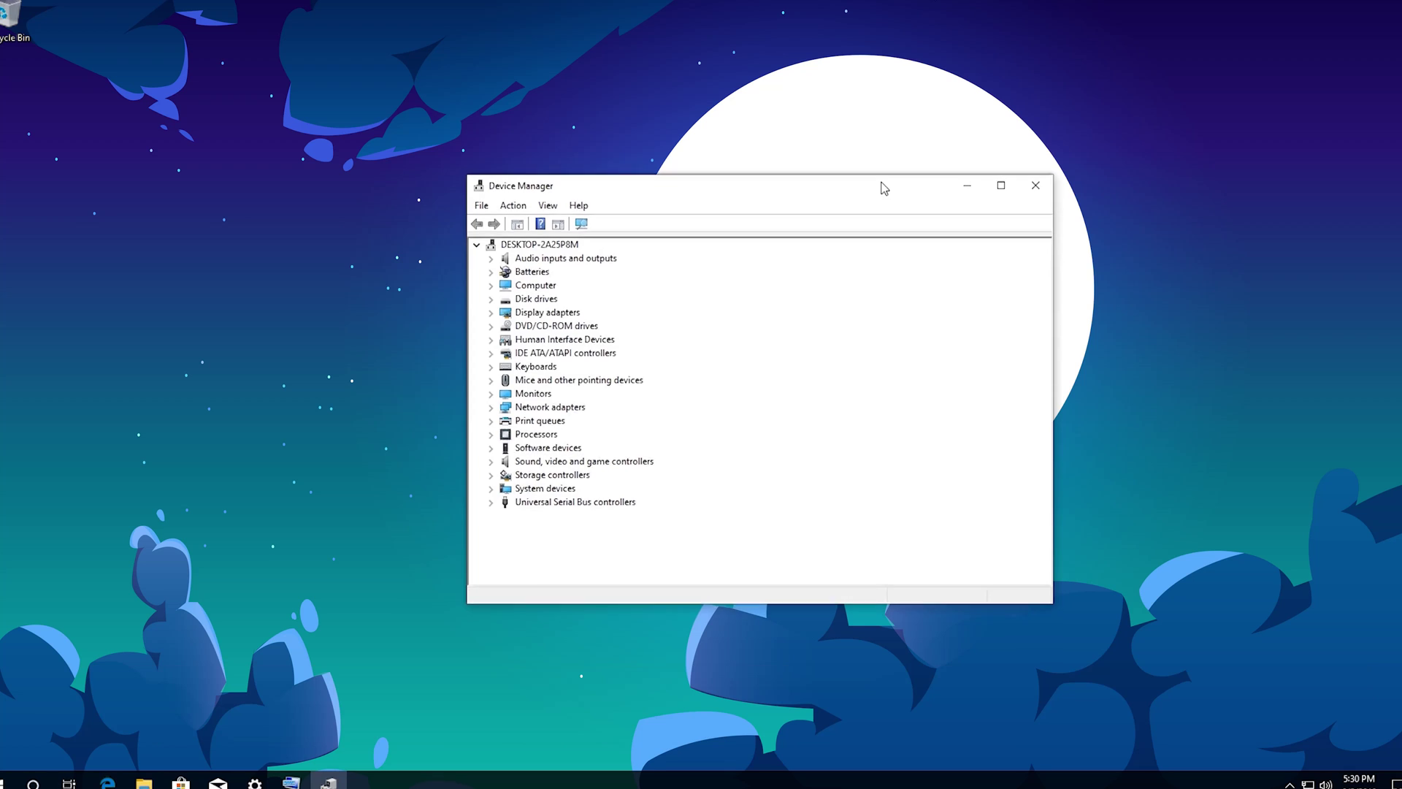
pyautogui.moveTo(885, 188); pyautogui.dragTo(874, 150)
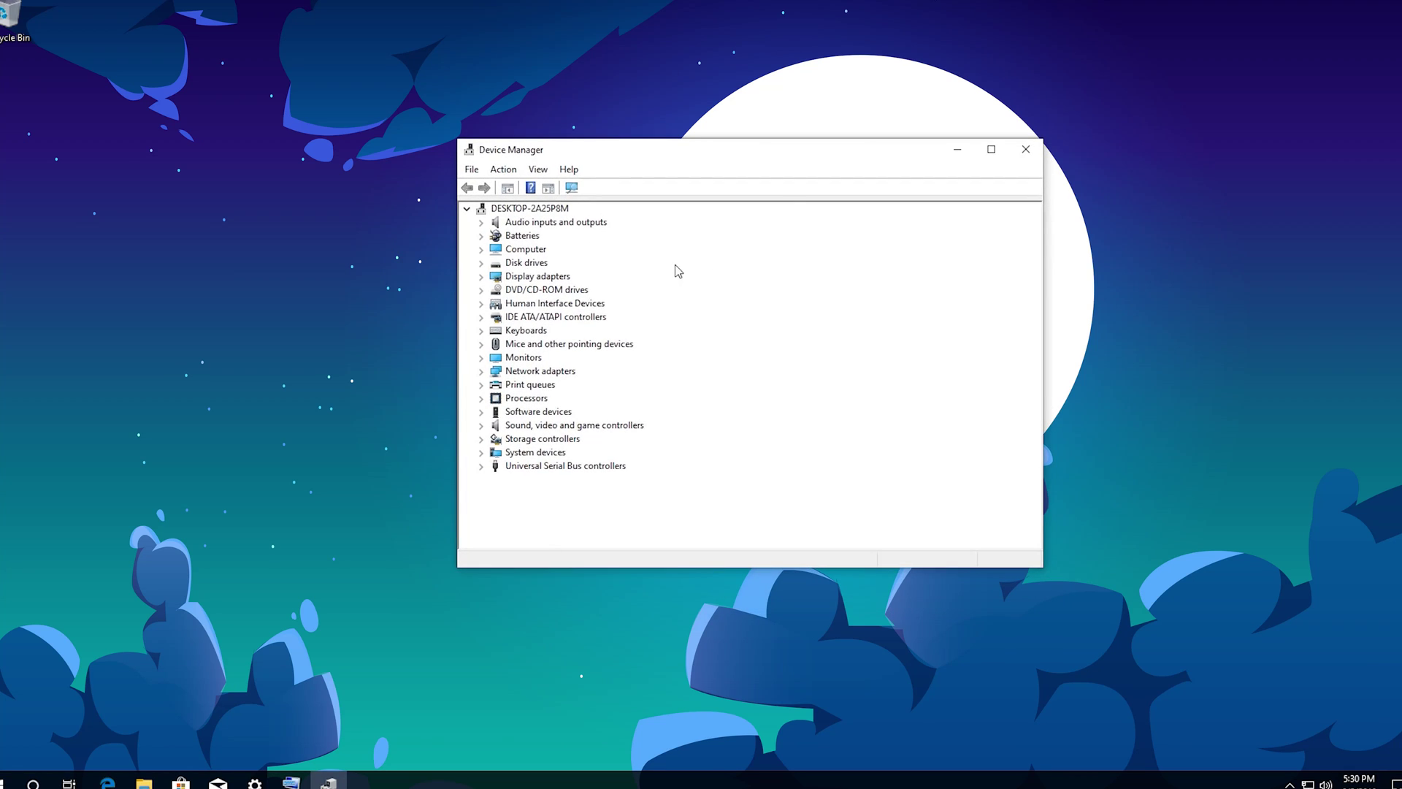
# - Expand Keyboards and start updating the Standard PS/2 Keyboard driver by browsing this computer
pyautogui.click(534, 332)
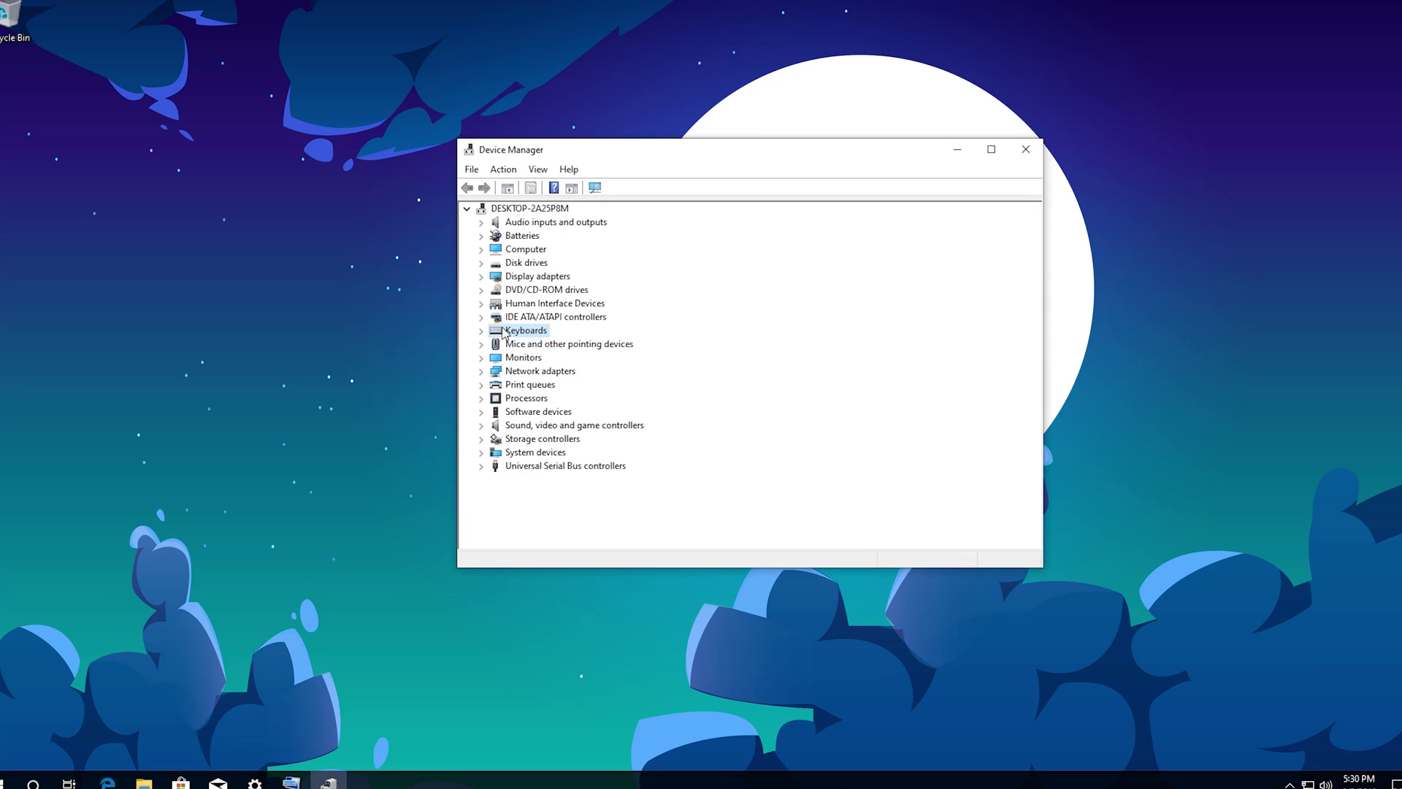
pyautogui.click(481, 332)
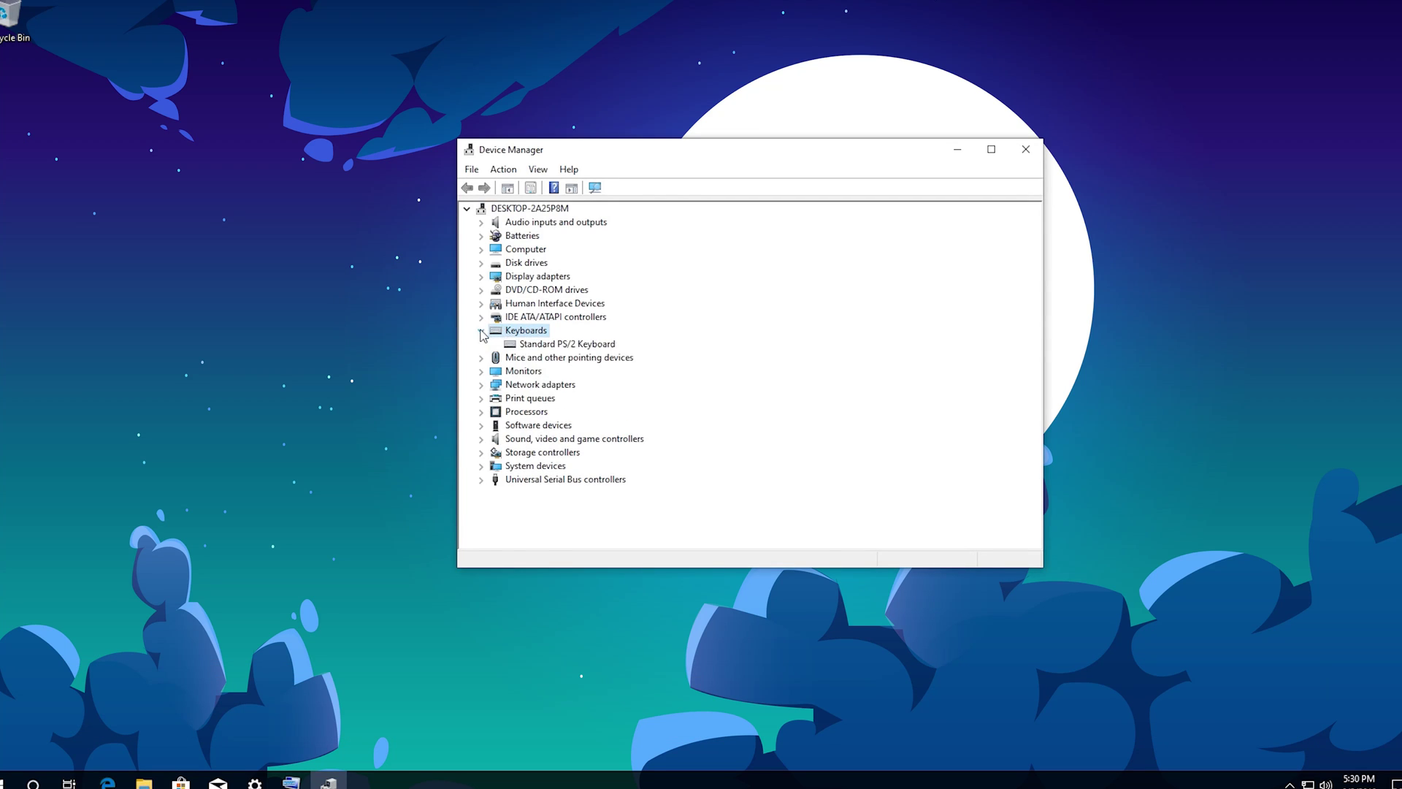
pyautogui.click(520, 344)
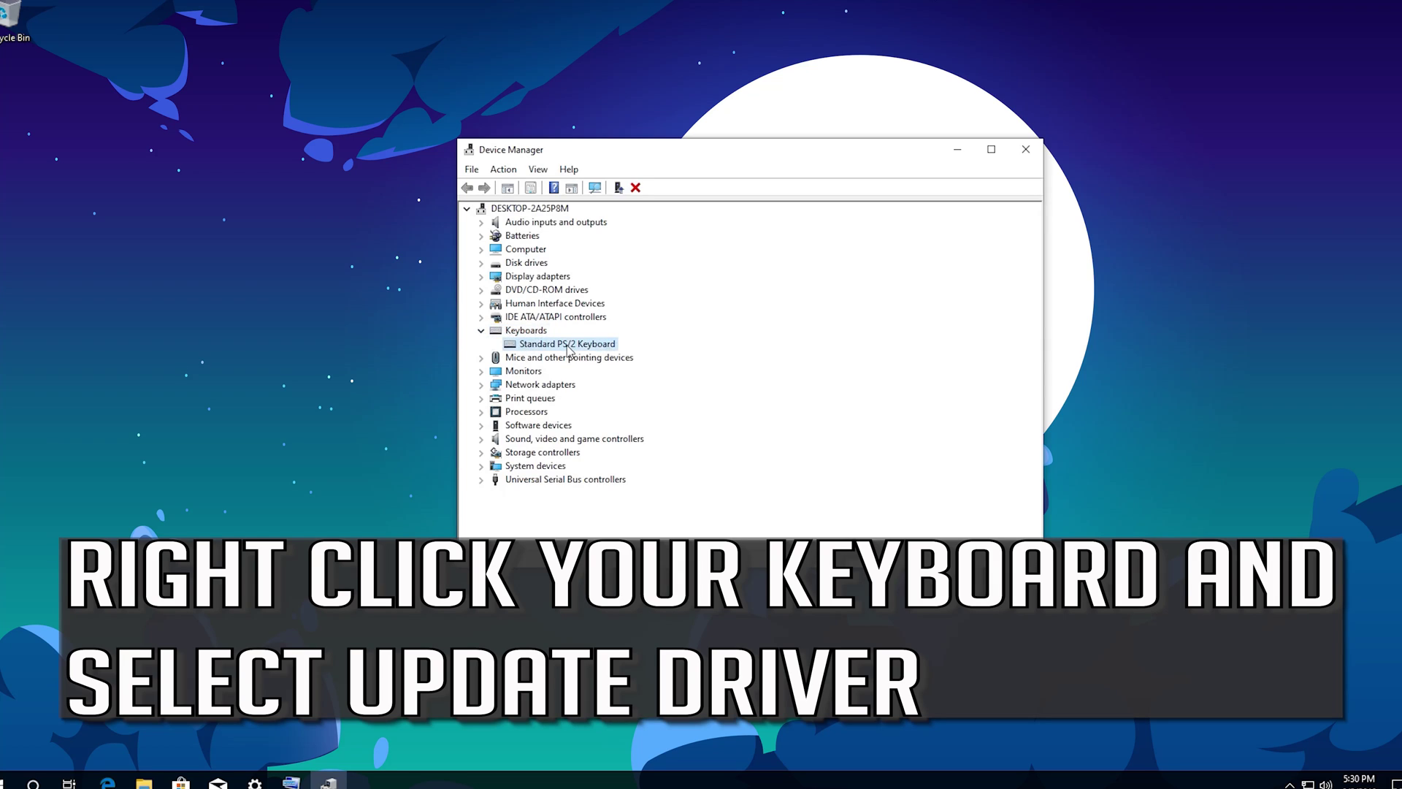
pyautogui.rightClick(571, 348)
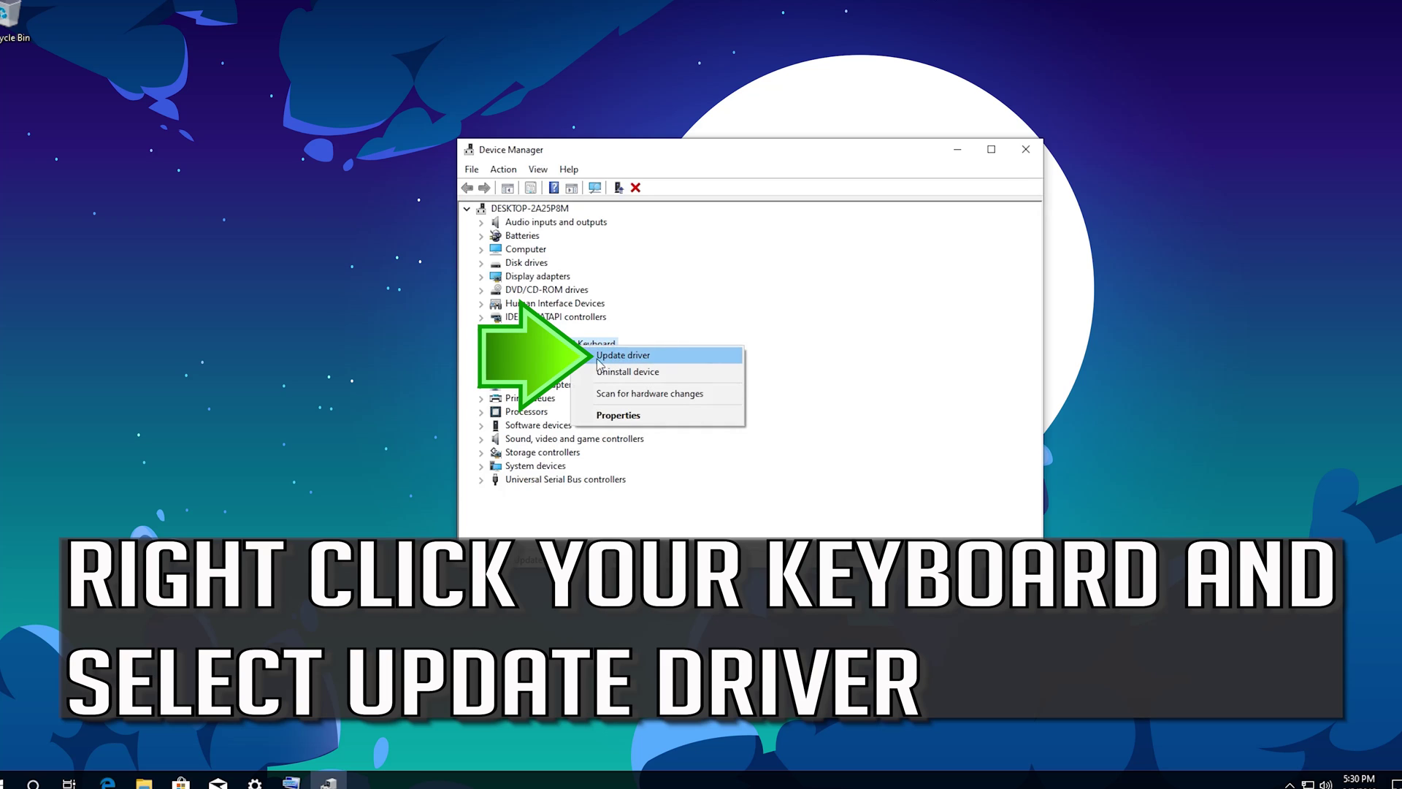
pyautogui.click(660, 358)
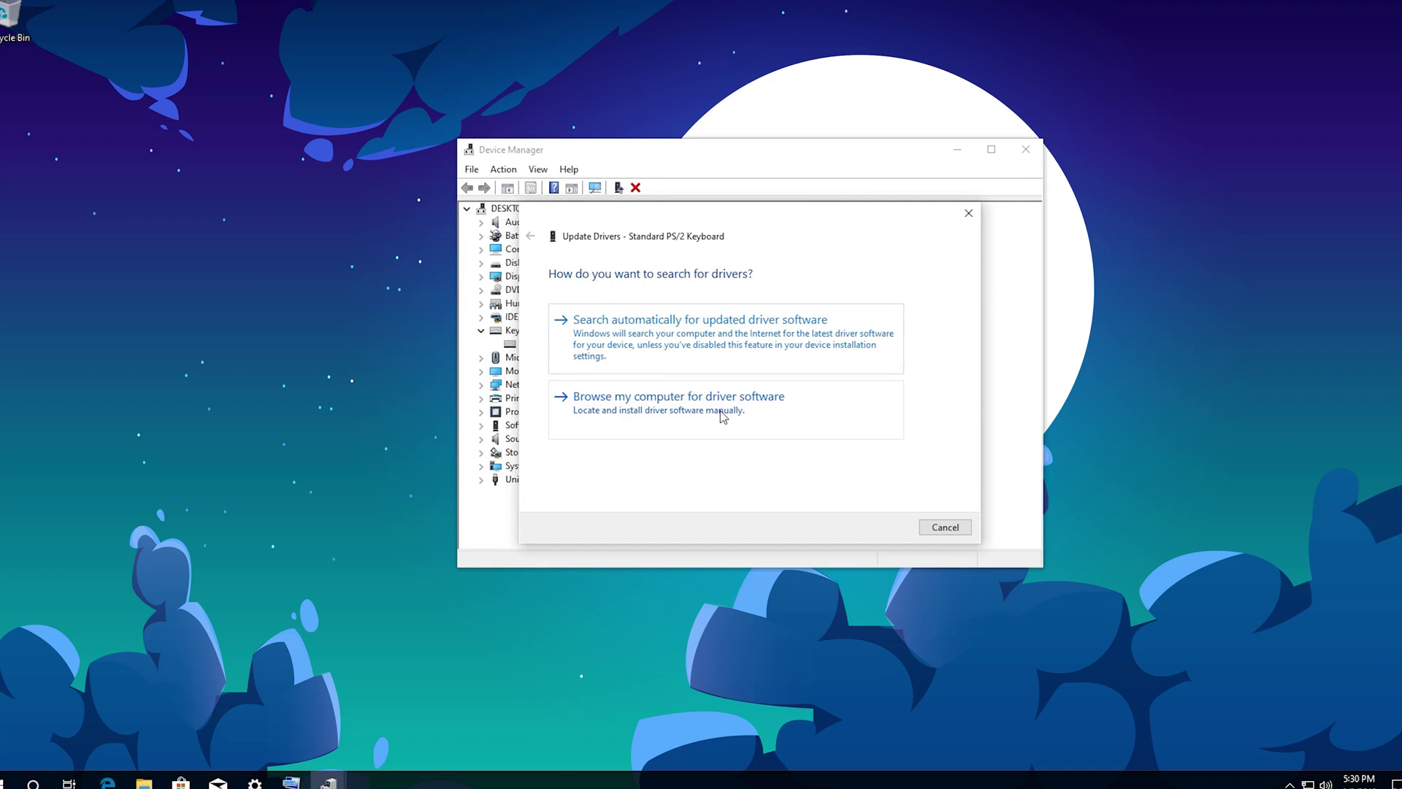
pyautogui.click(721, 415)
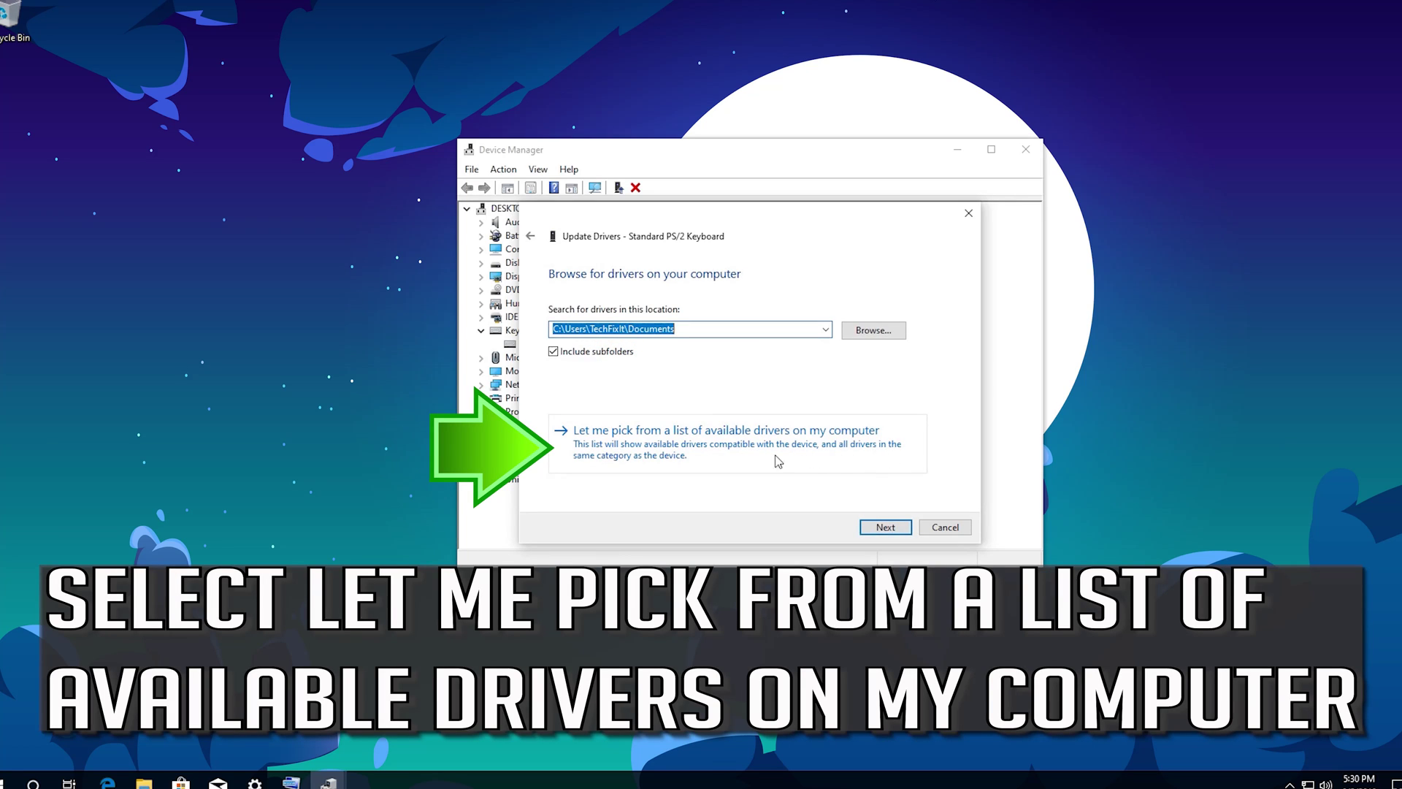
# - Reinstall the Standard PS/2 Keyboard driver from the computer's driver list, then restart Windows
pyautogui.click(725, 457)
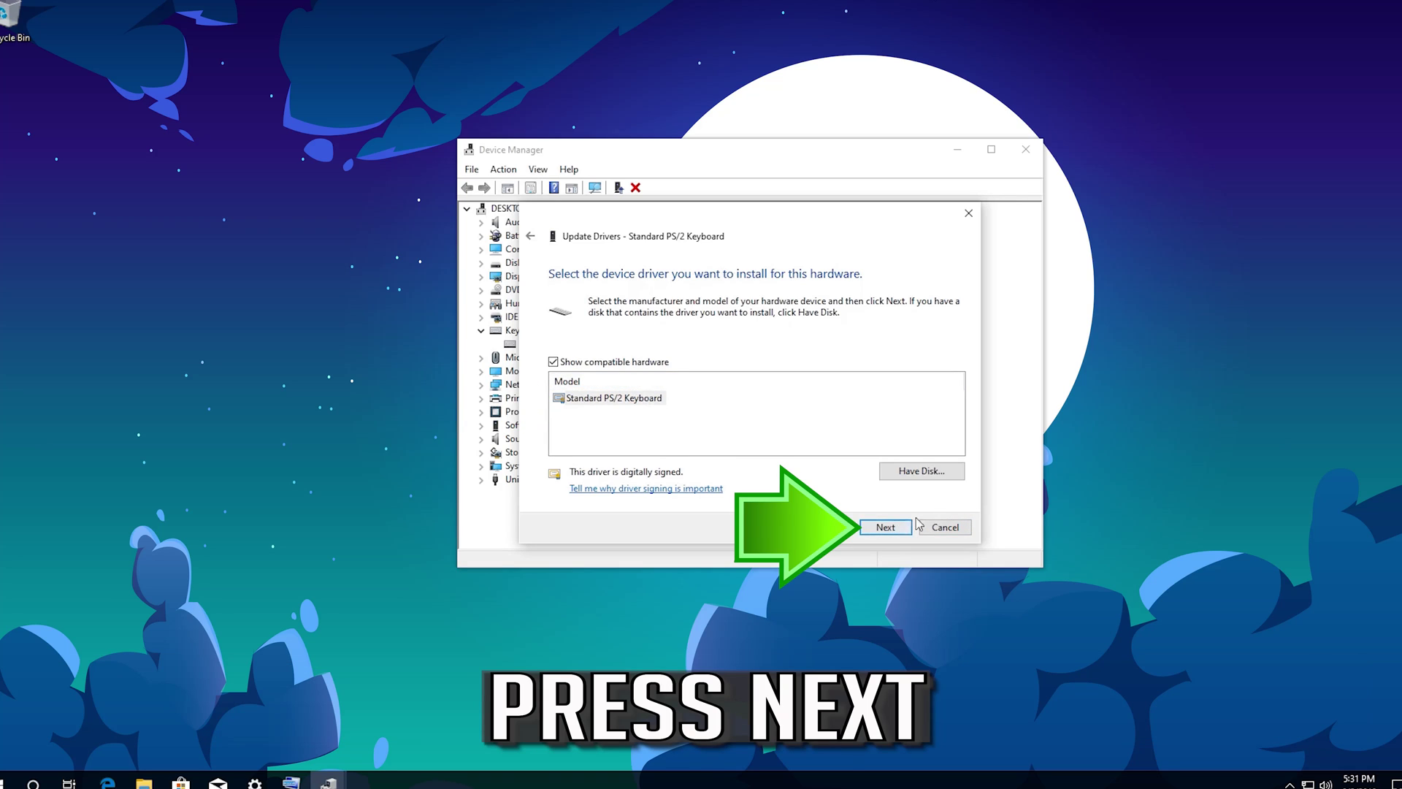
pyautogui.click(883, 530)
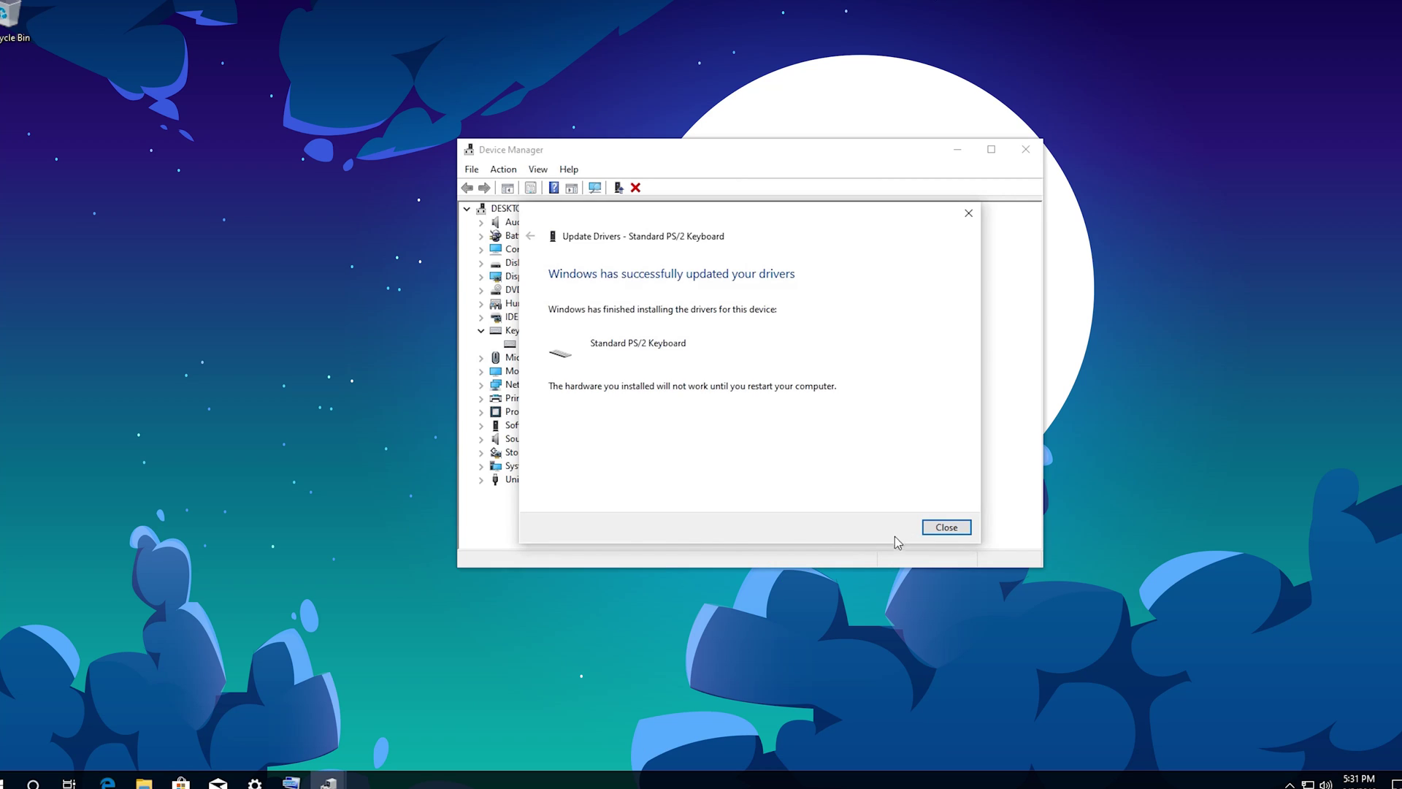
pyautogui.click(961, 528)
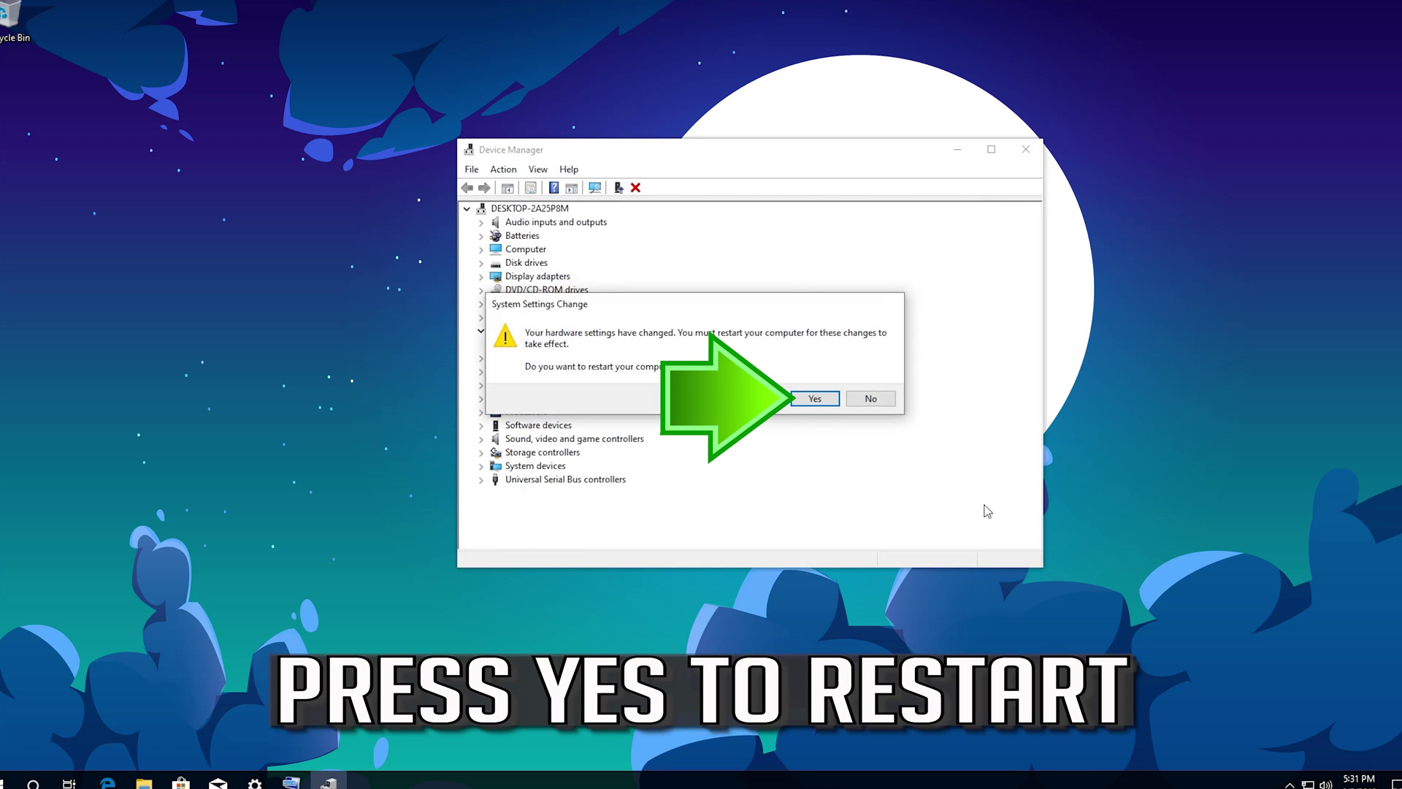
pyautogui.click(800, 402)
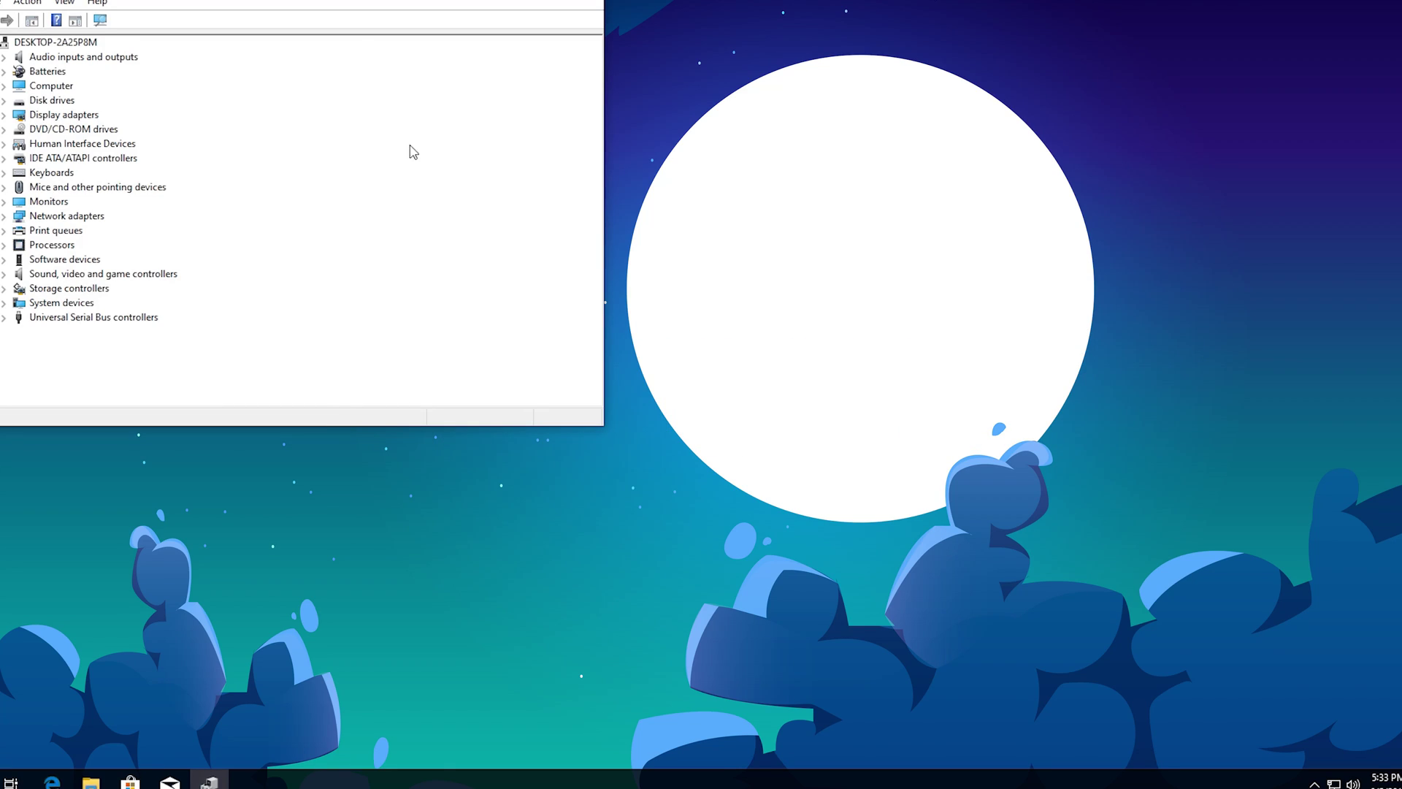
# - Uninstall the Standard PS/2 Keyboard device under Keyboards and confirm restarting Windows
pyautogui.moveTo(319, 2); pyautogui.dragTo(745, 156)
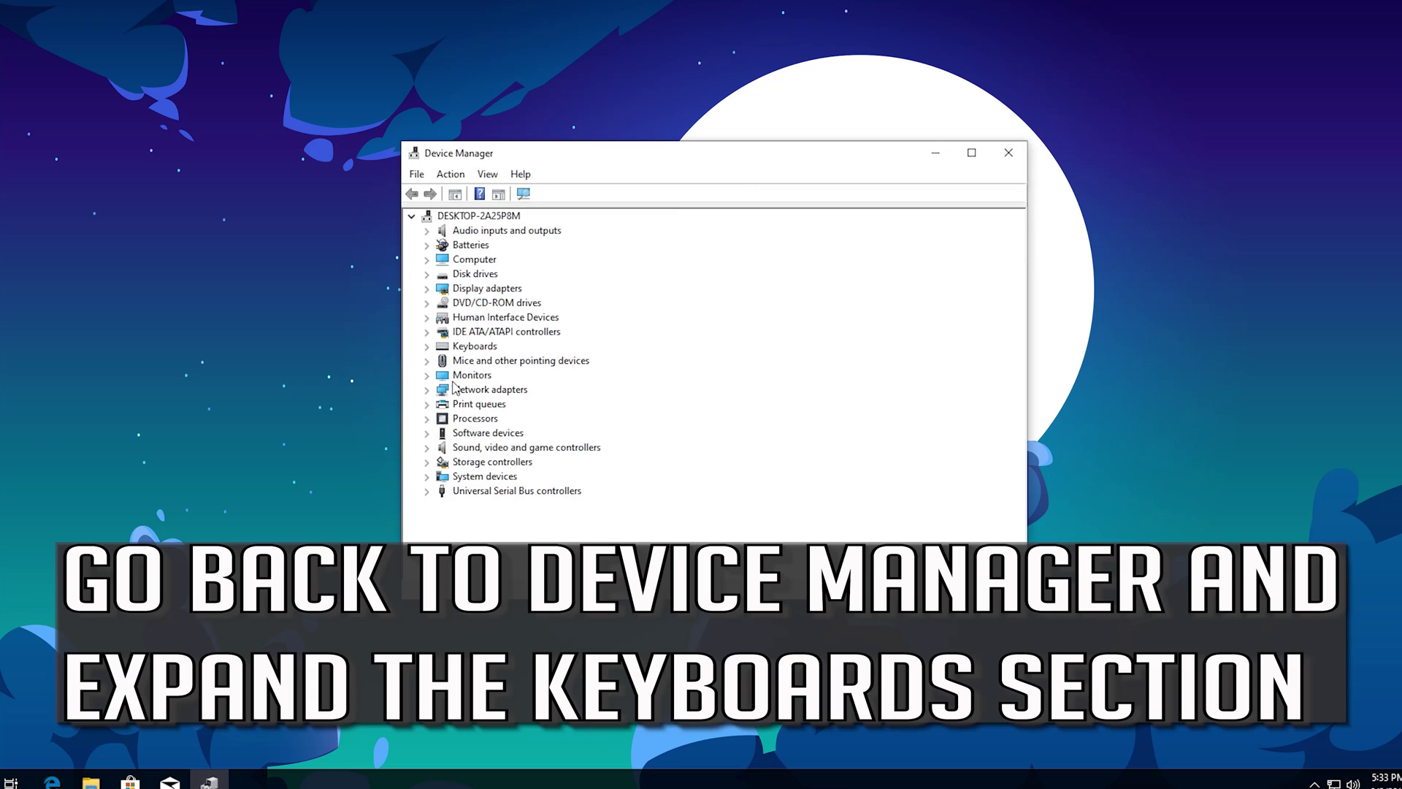
pyautogui.click(429, 347)
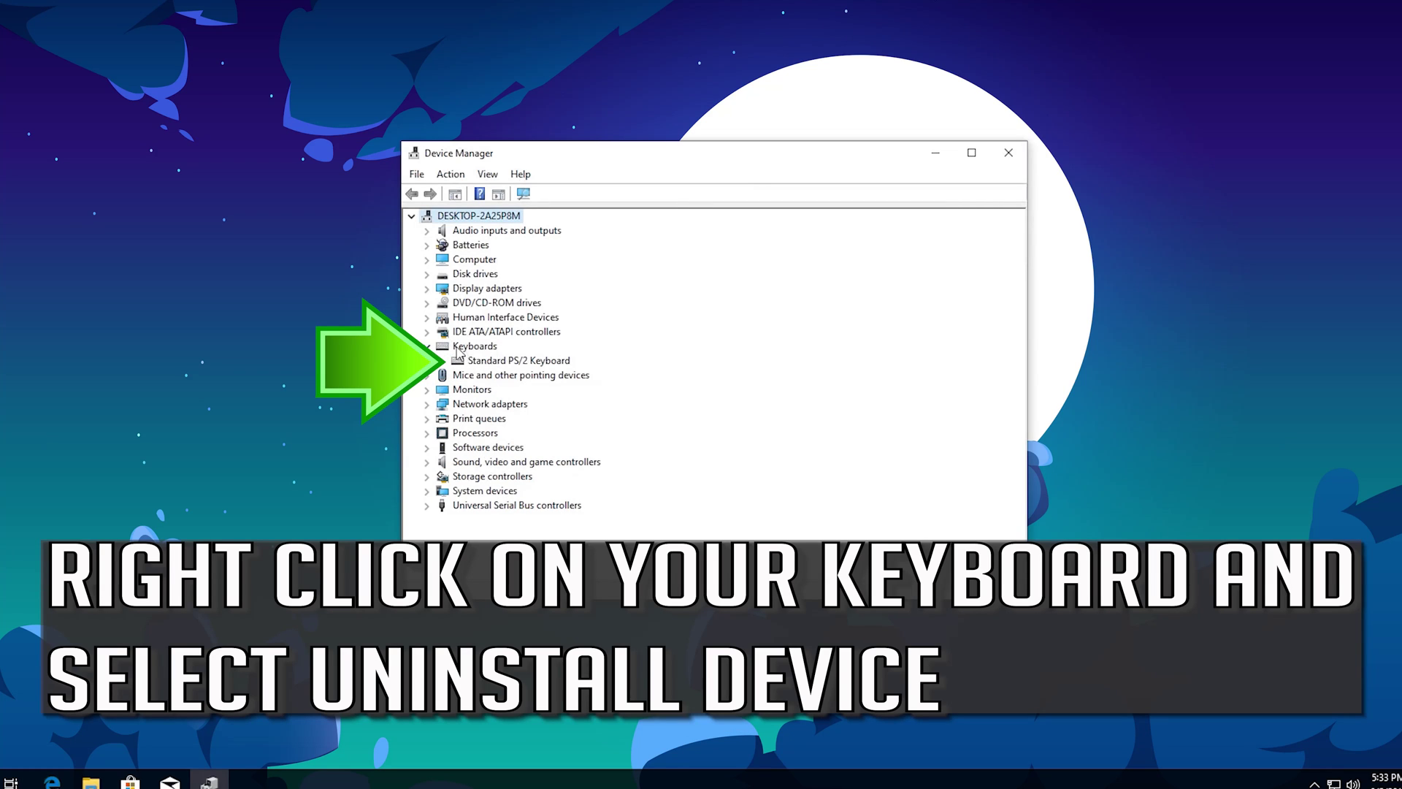
pyautogui.click(494, 362)
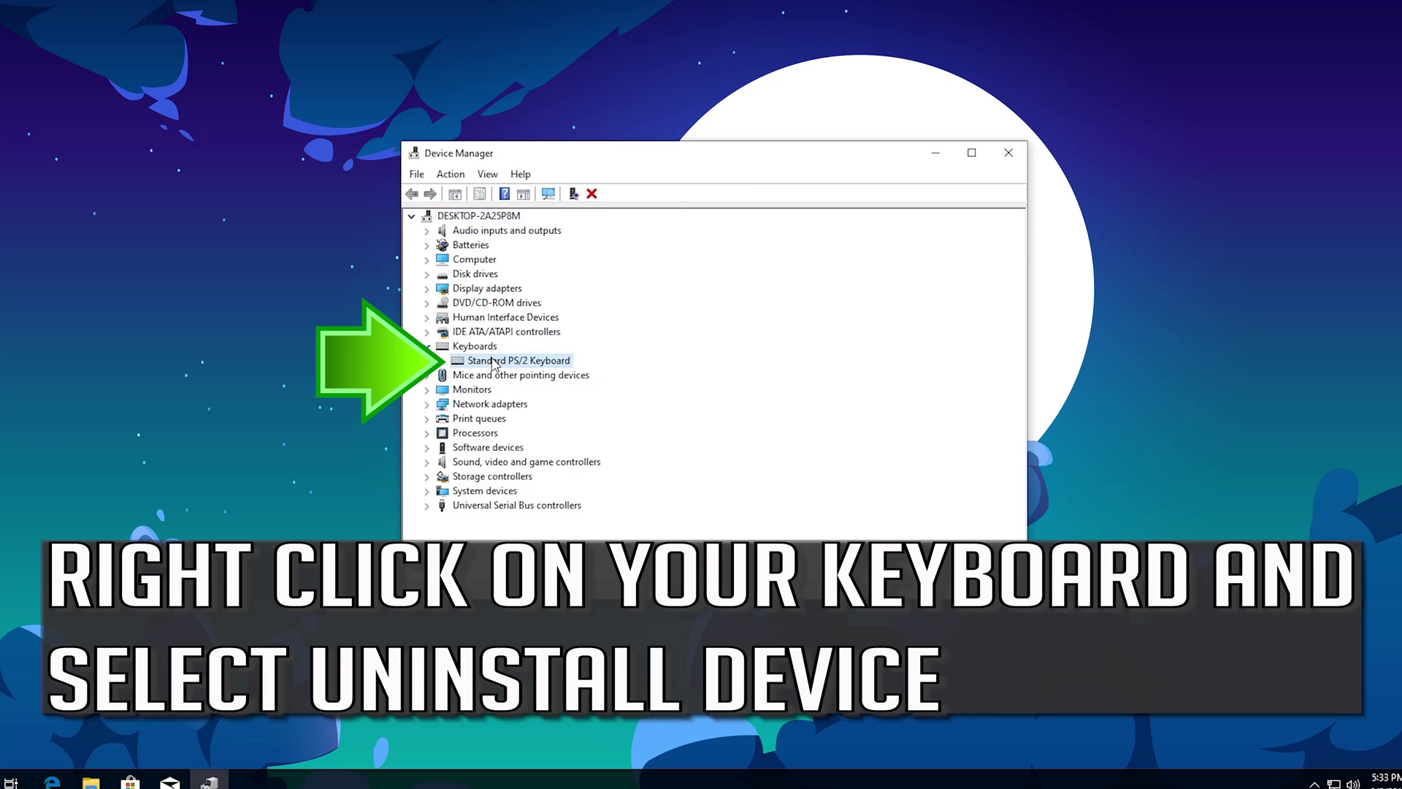
pyautogui.rightClick(493, 362)
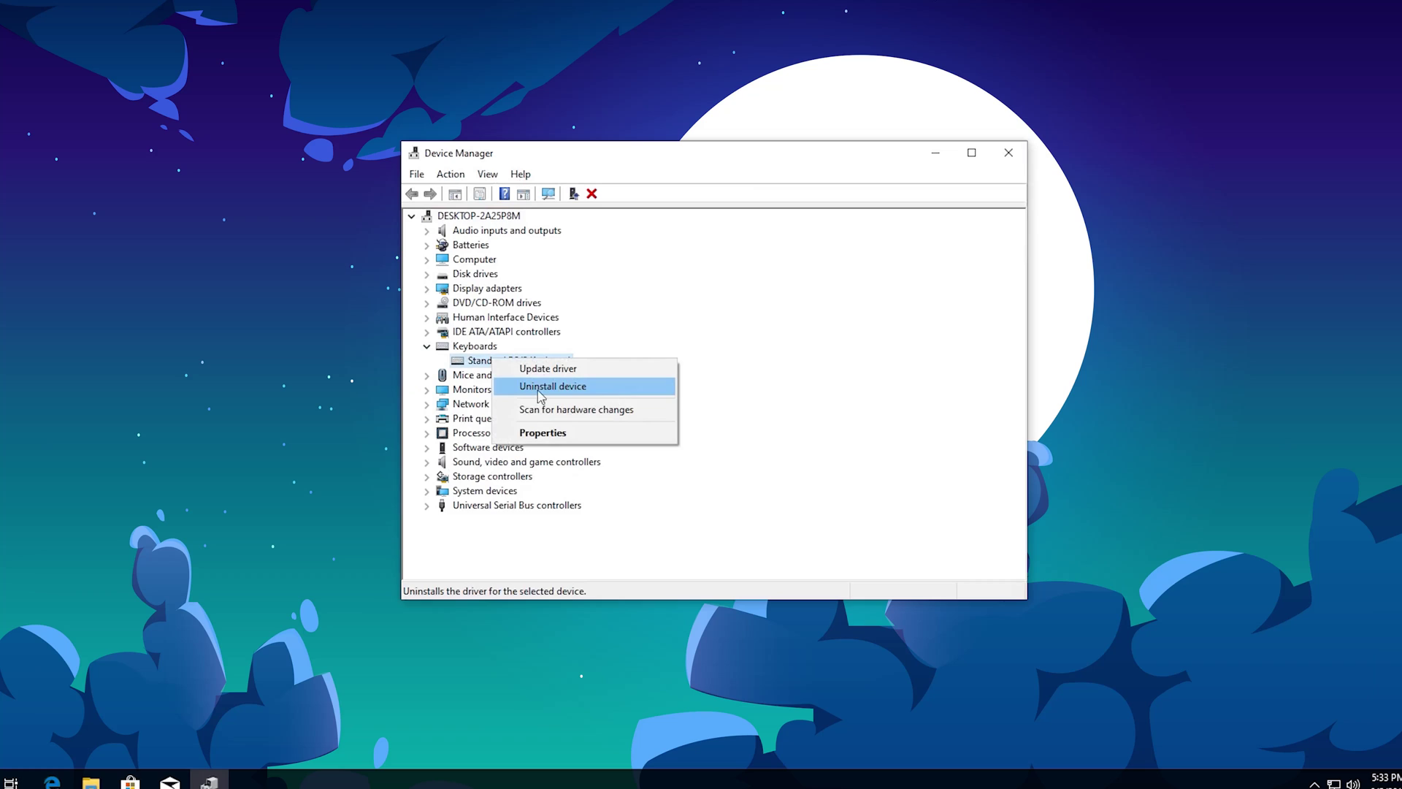
pyautogui.click(594, 383)
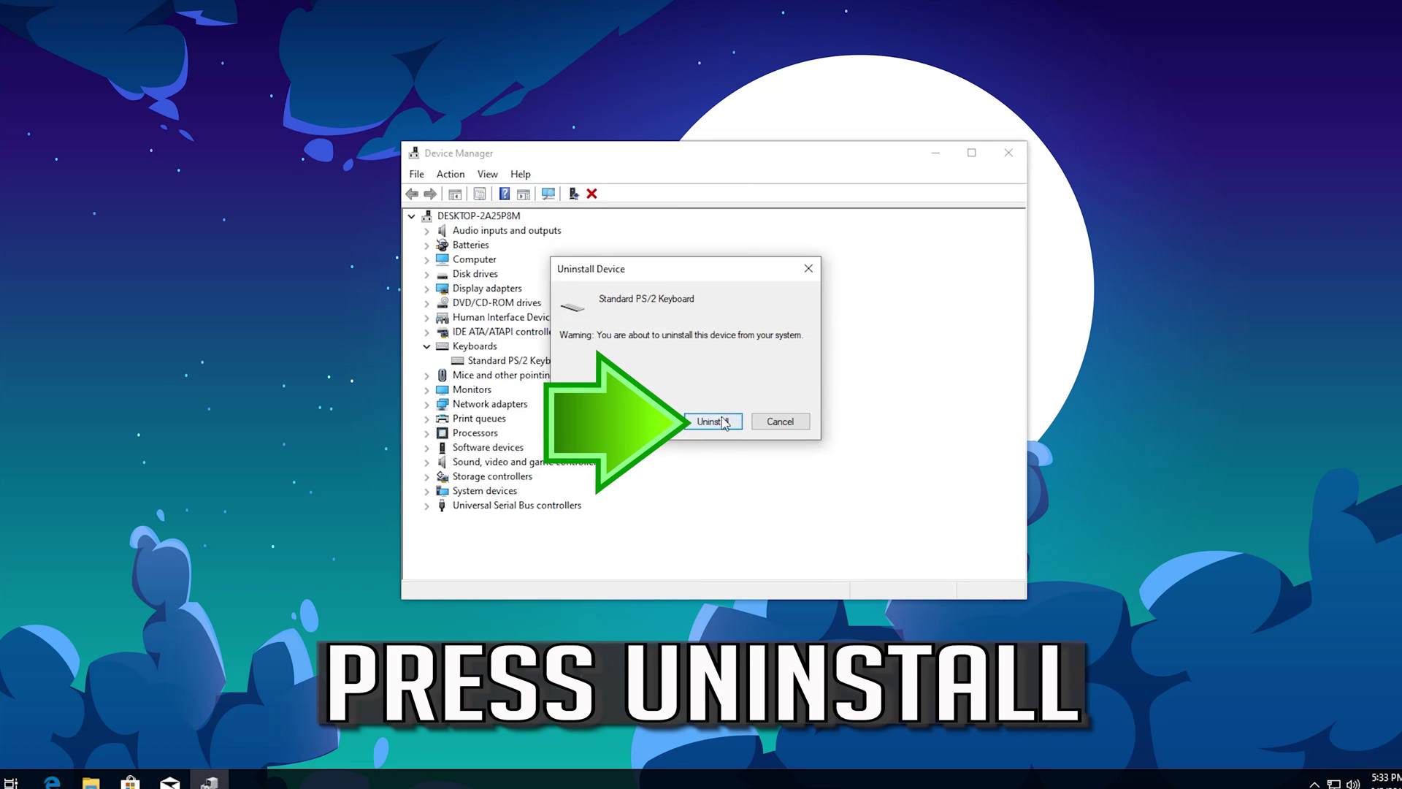
pyautogui.click(724, 420)
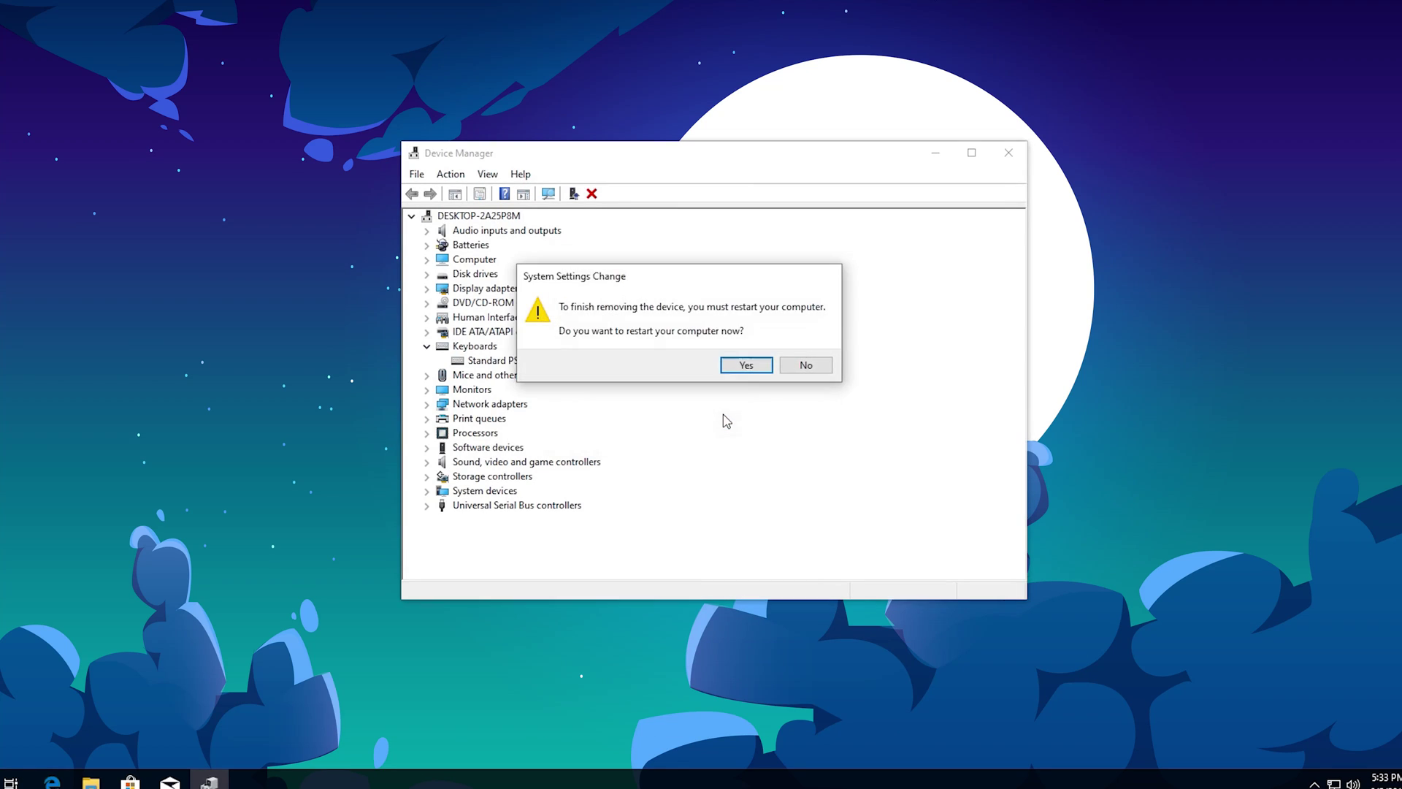
pyautogui.click(755, 366)
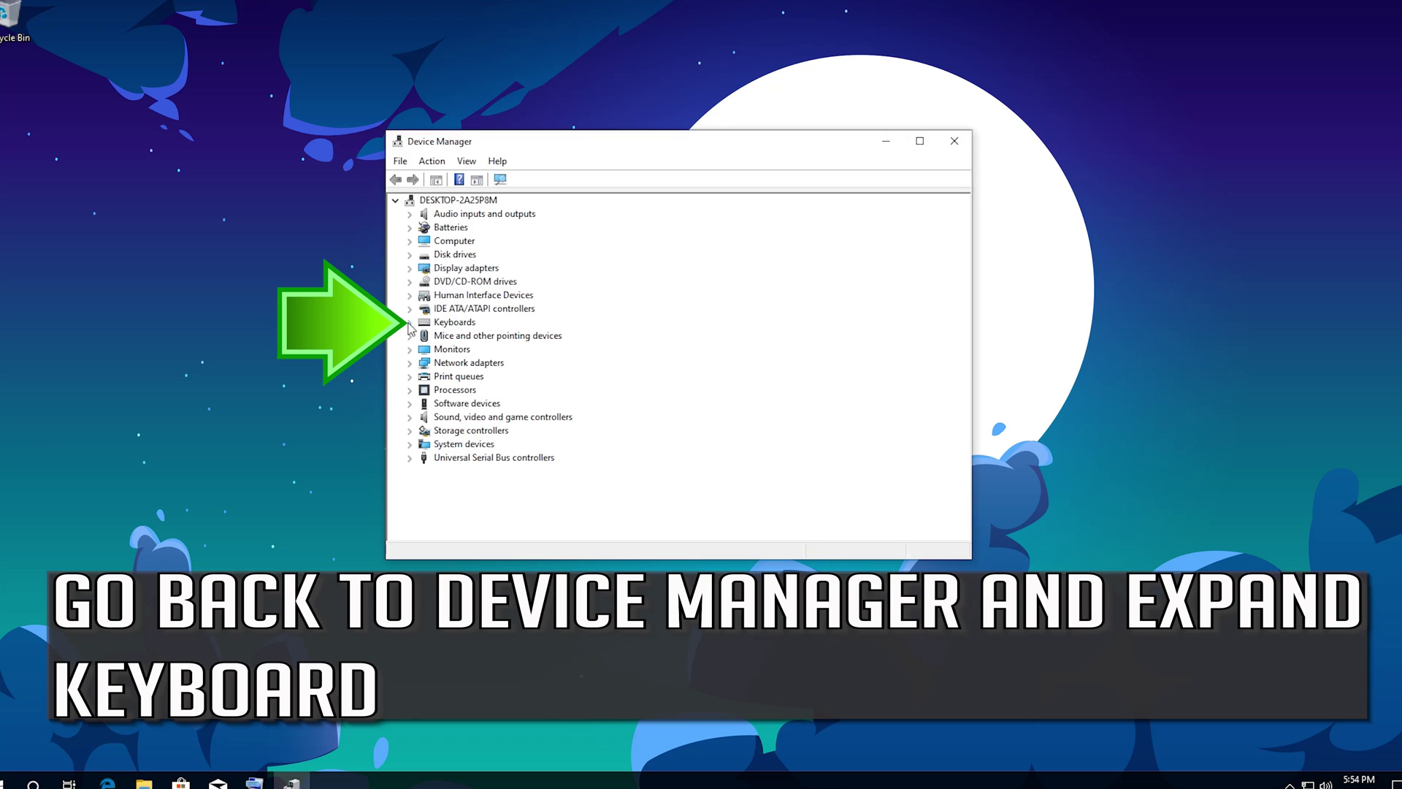
# - Auto-search for a Standard PS/2 Keyboard driver update, dismiss the result, and close Device Manager
pyautogui.click(409, 323)
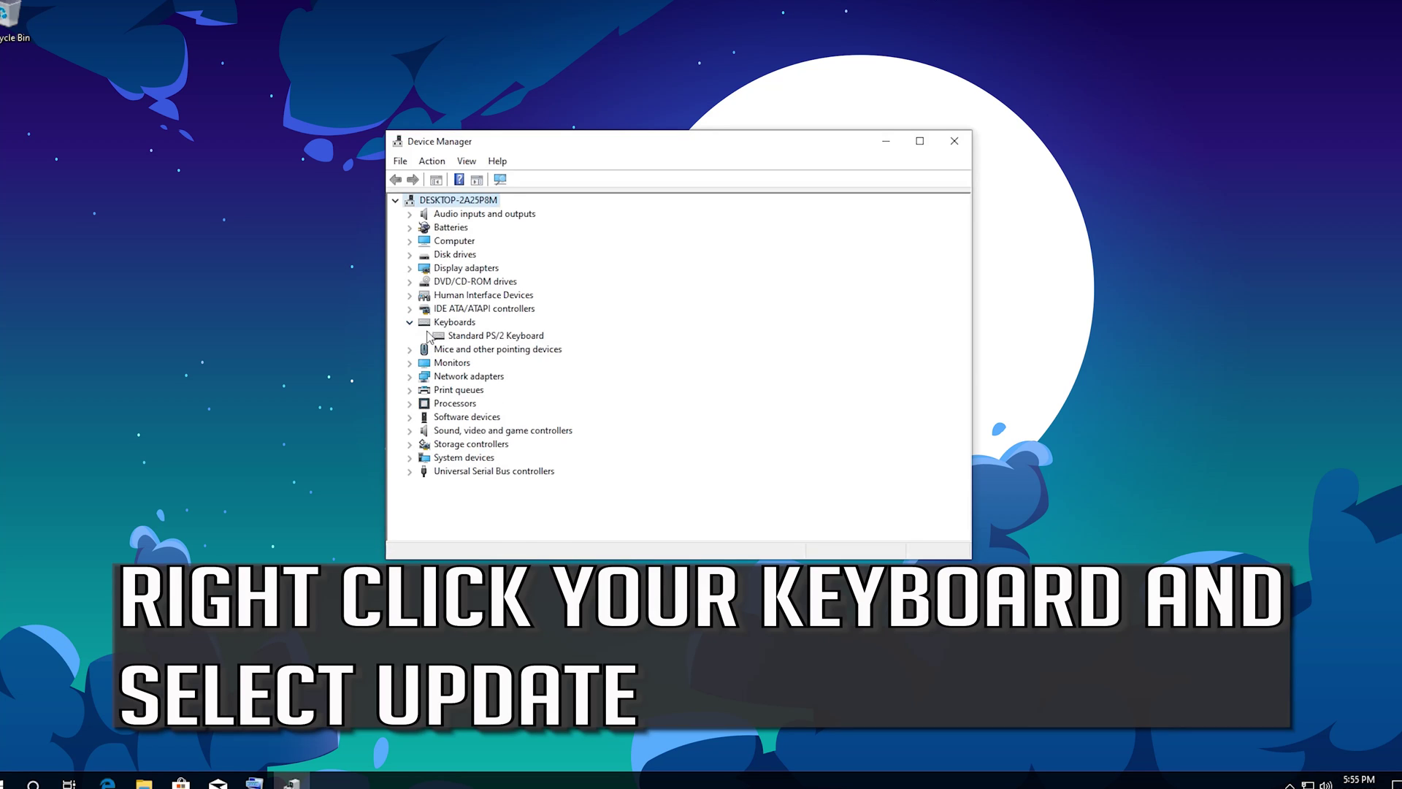
pyautogui.click(441, 336)
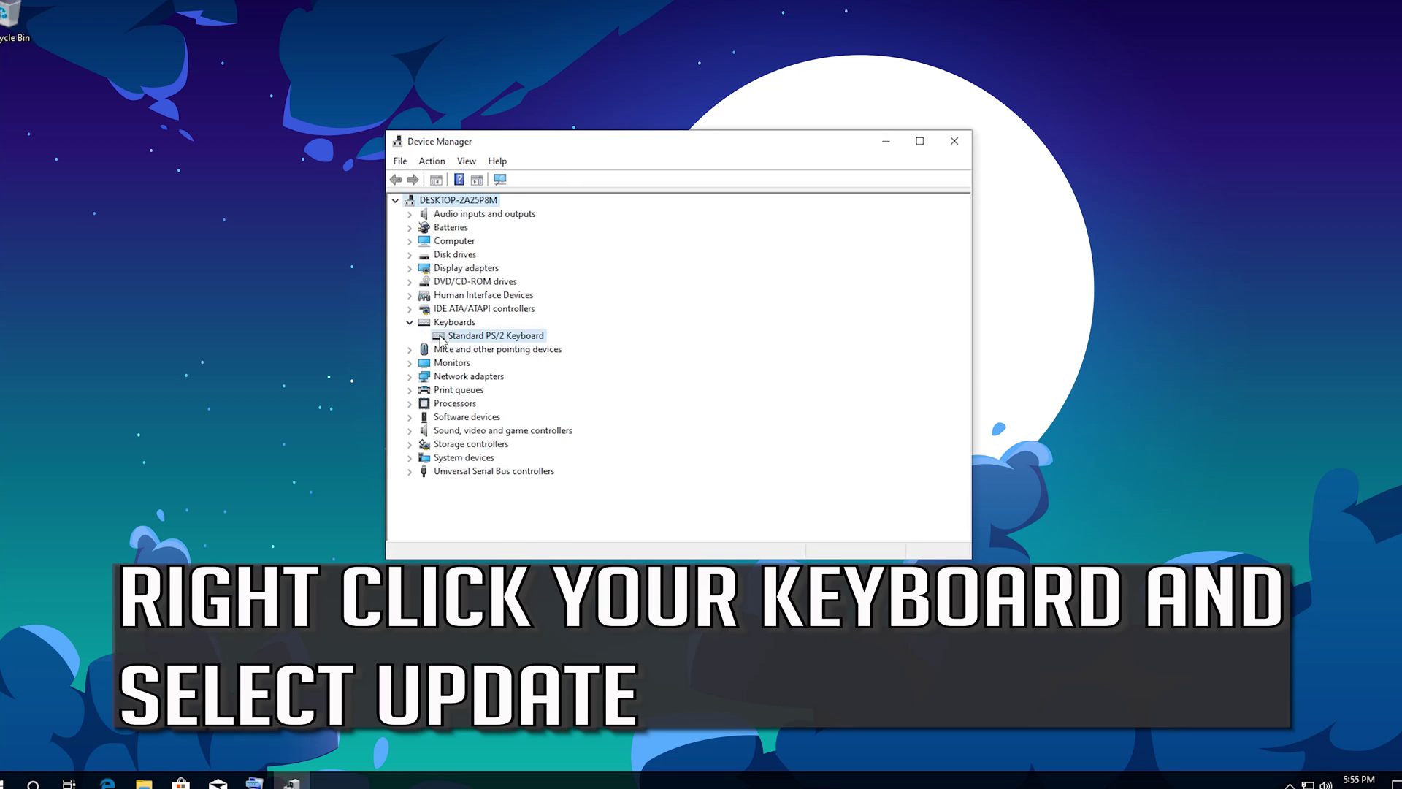
pyautogui.rightClick(519, 337)
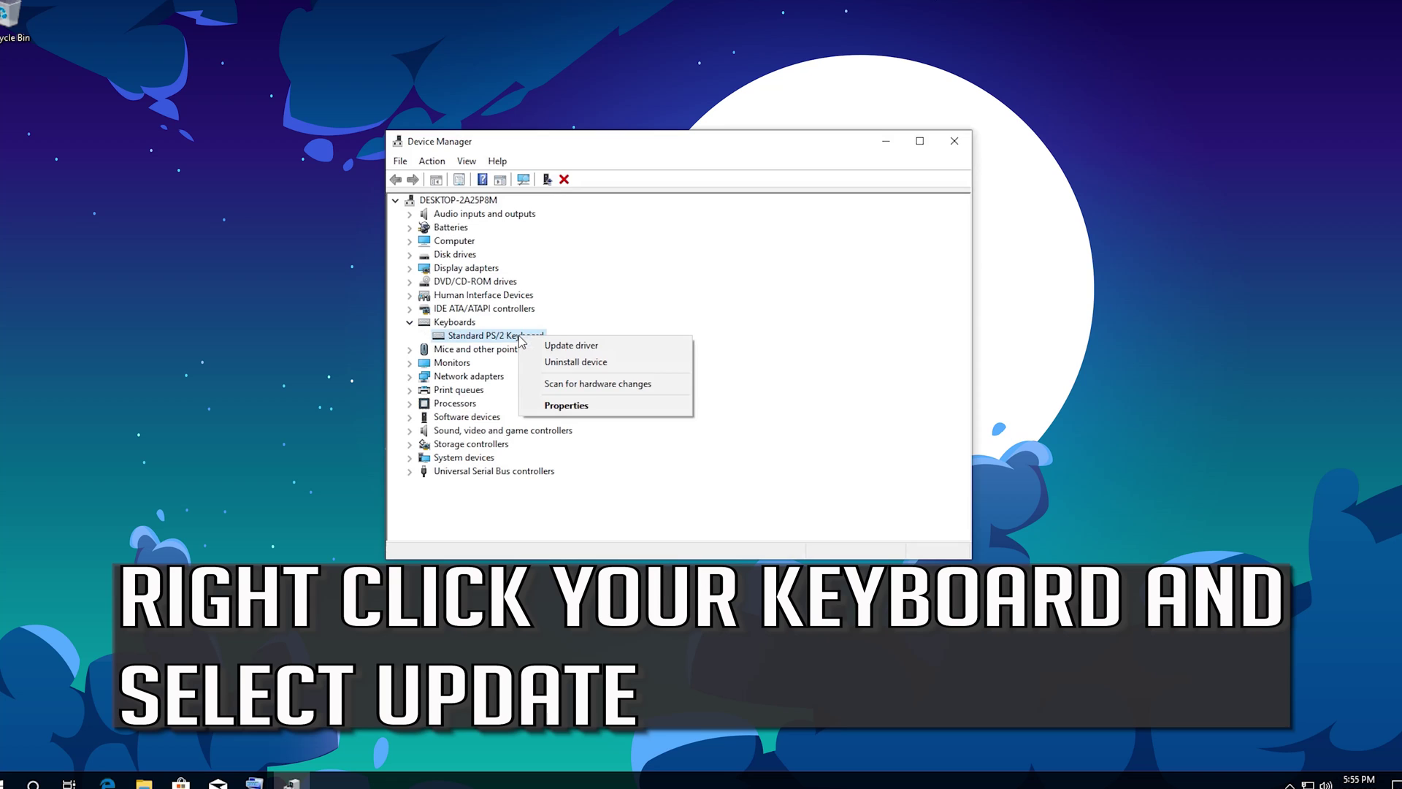
pyautogui.click(611, 347)
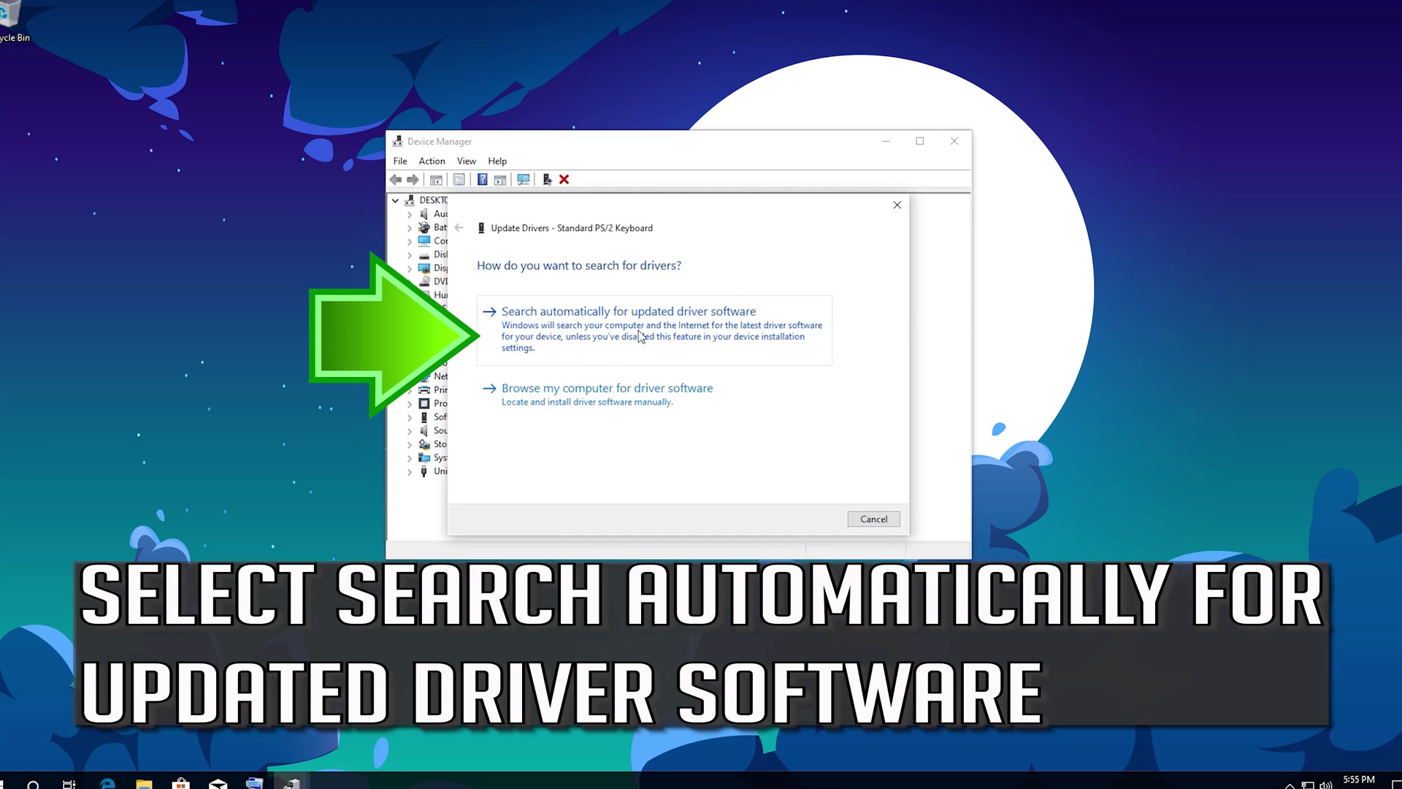
pyautogui.click(601, 336)
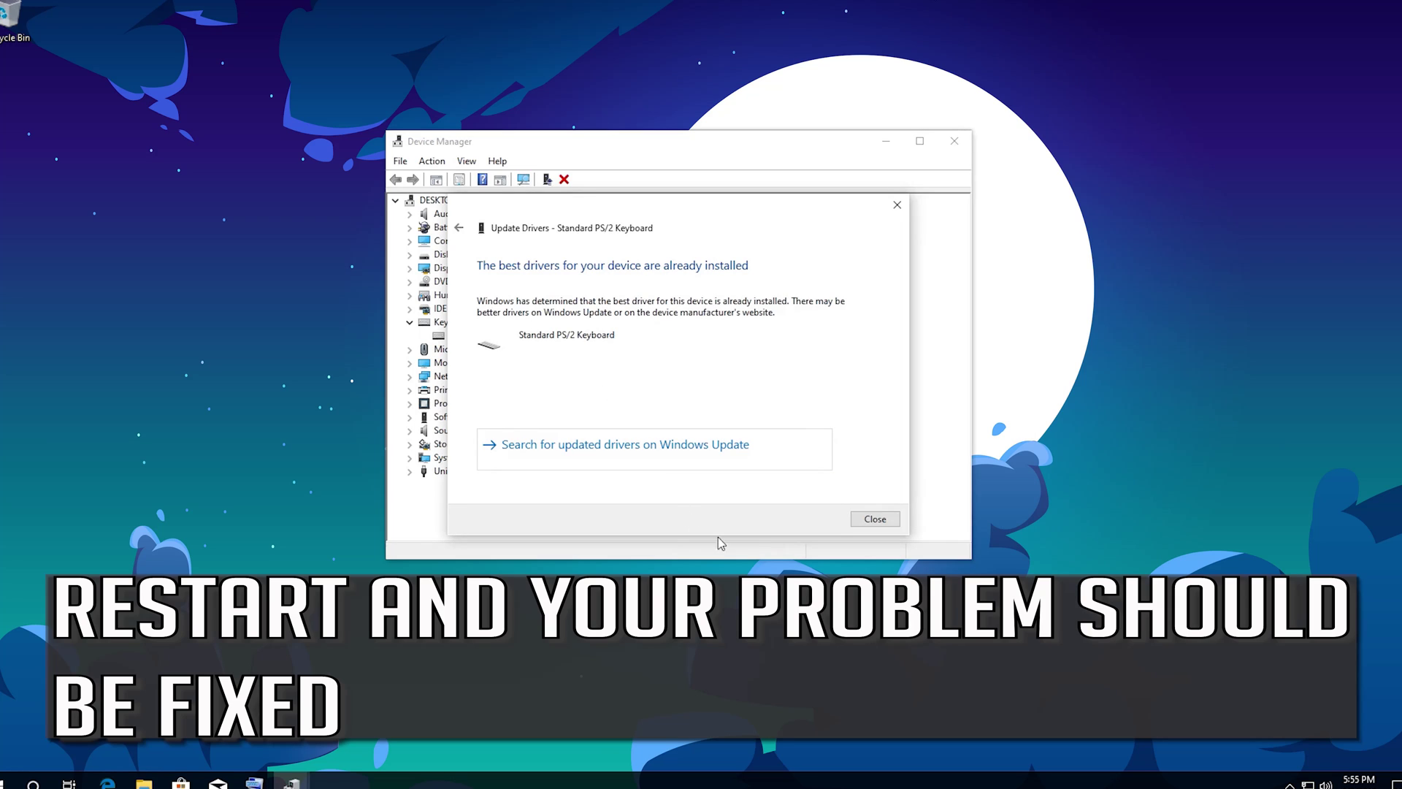
pyautogui.click(885, 519)
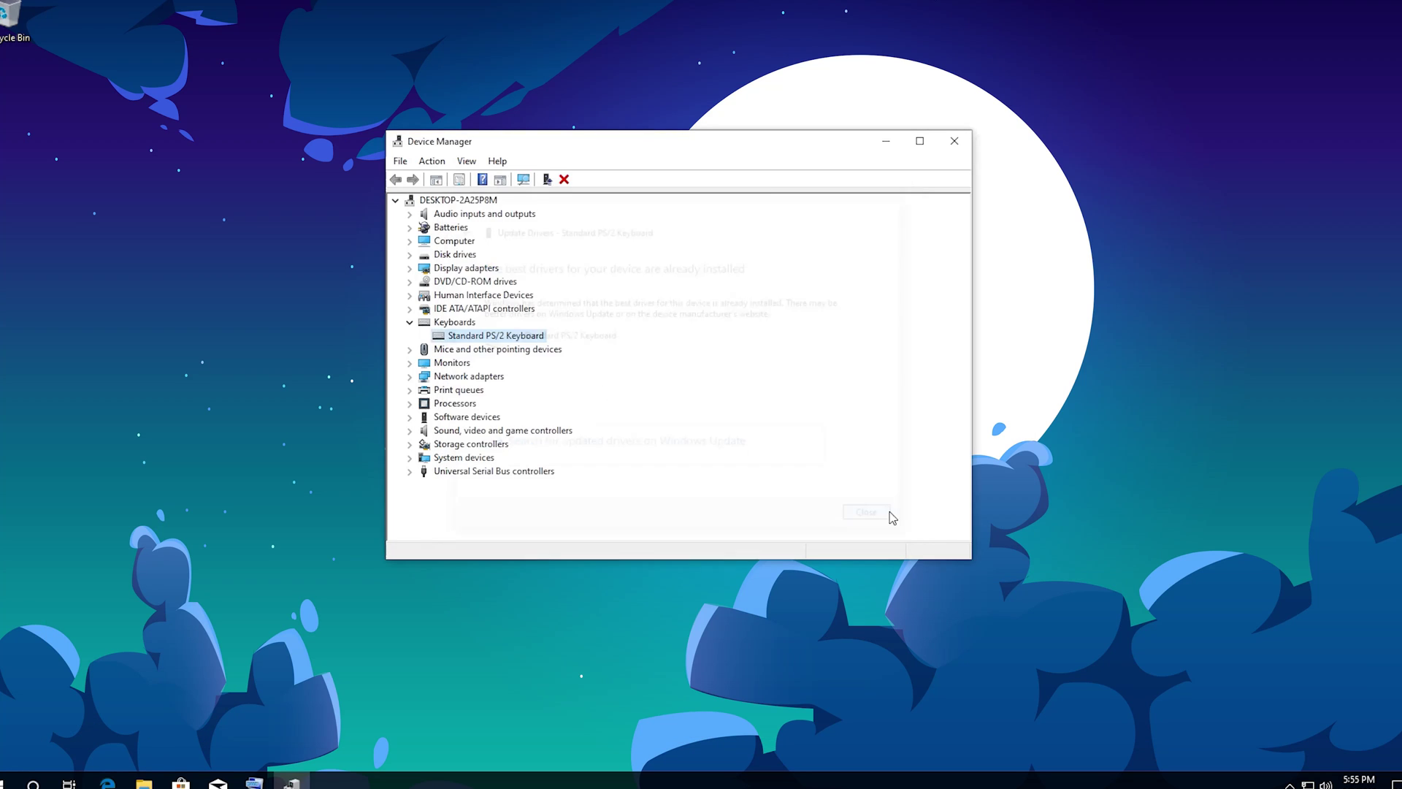
pyautogui.click(954, 141)
# - Restart the PC from the Start menu power options
pyautogui.click(6, 780)
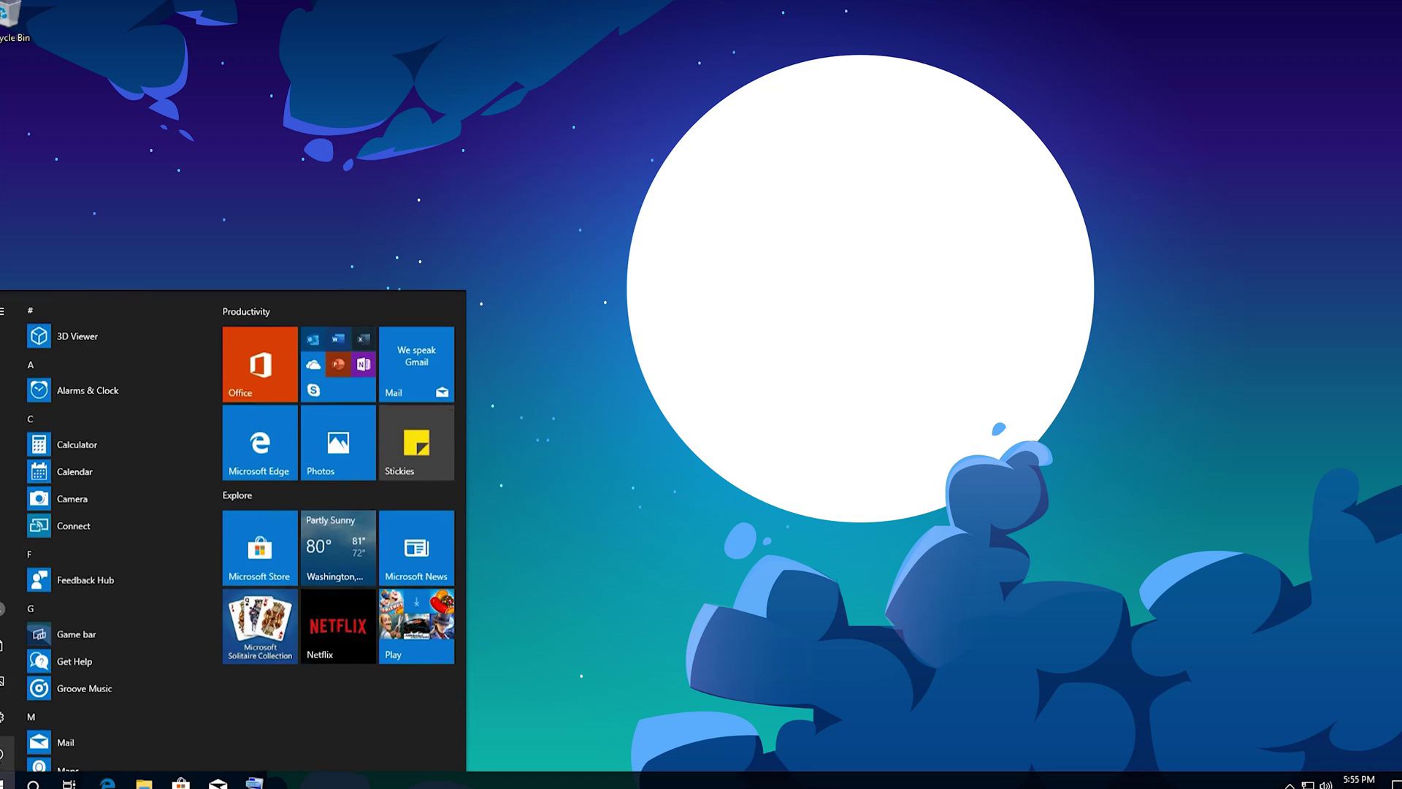
pyautogui.click(3, 752)
pyautogui.click(17, 718)
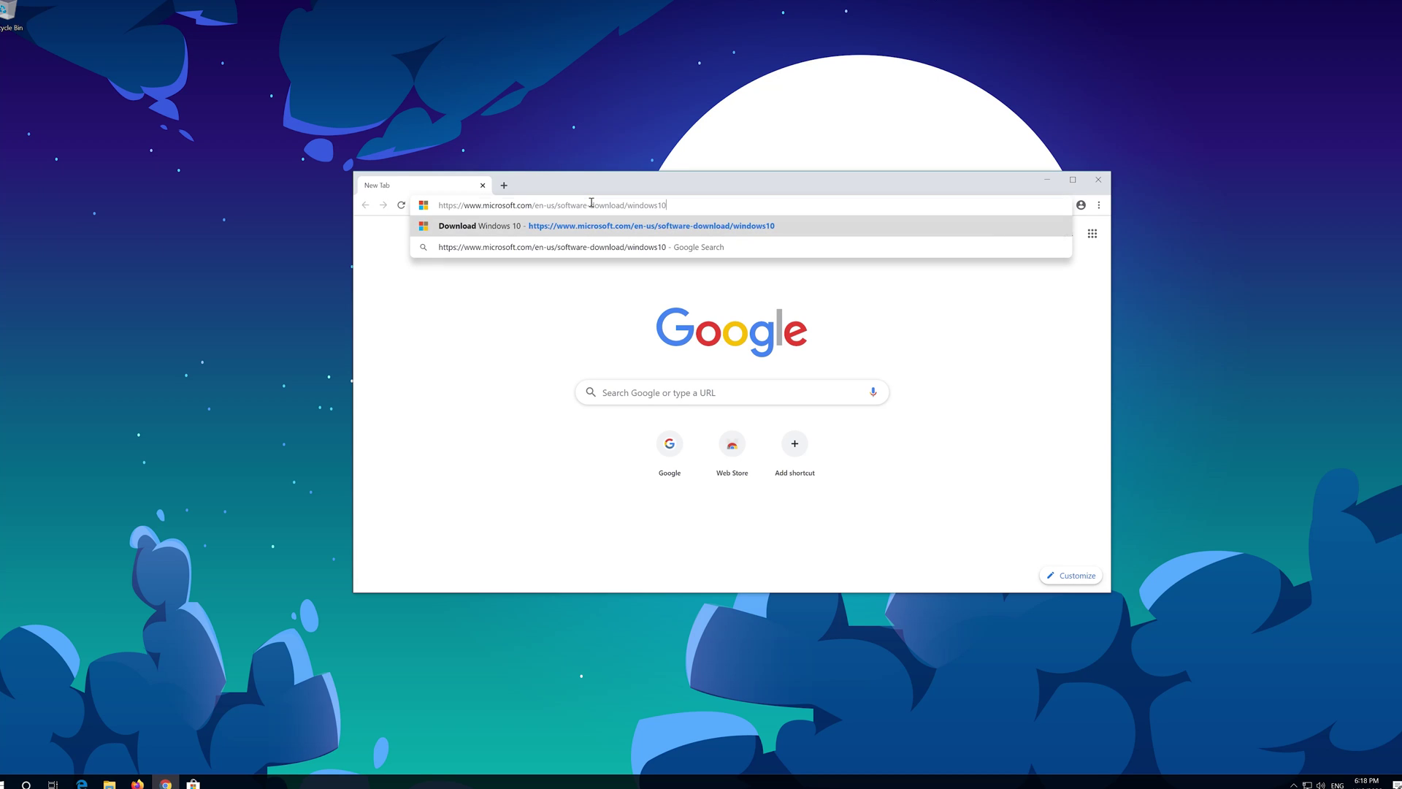
# - Load Microsoft's Download Windows 10 page in Chrome, download the media creation tool, and close Chrome
pyautogui.press('Return')
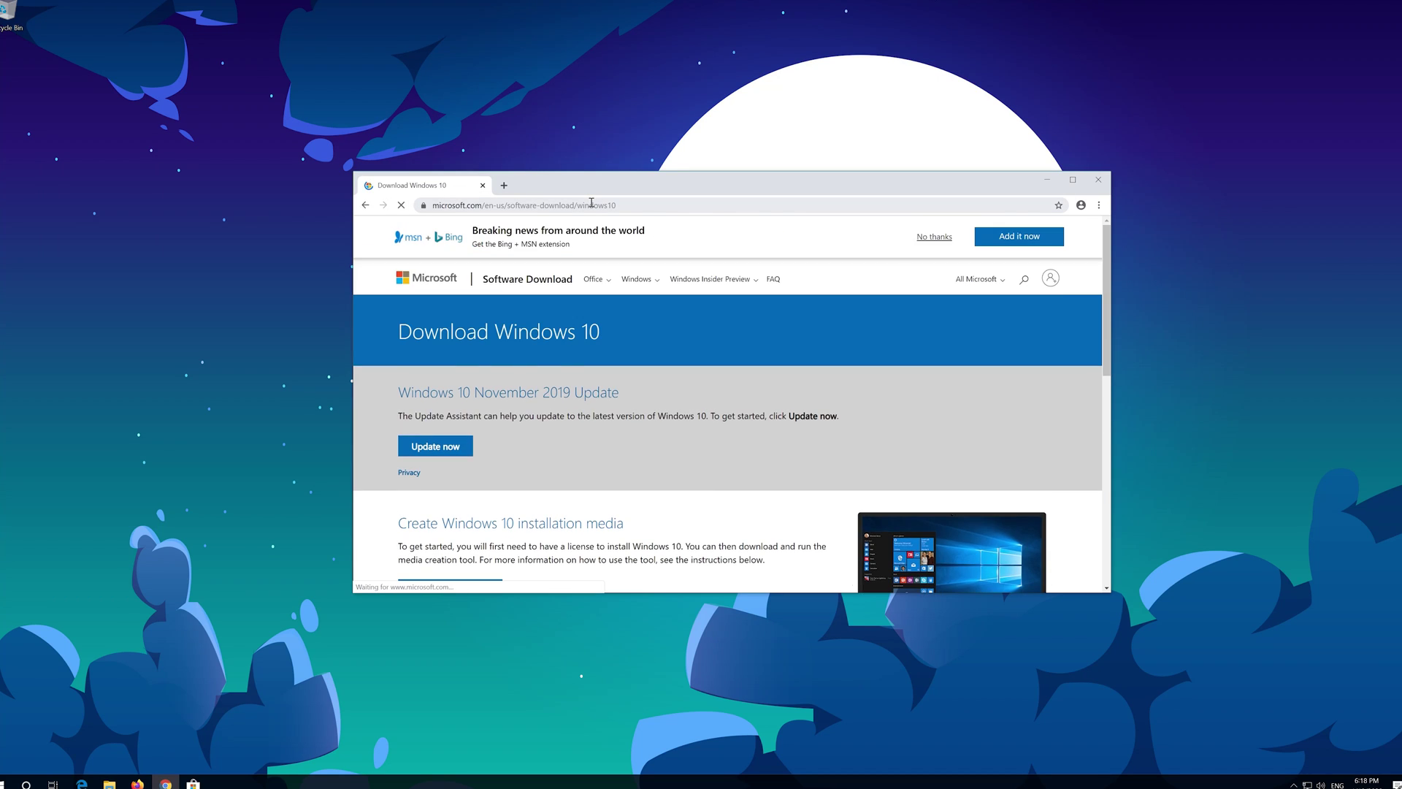
pyautogui.scroll(-1, 679, 431)
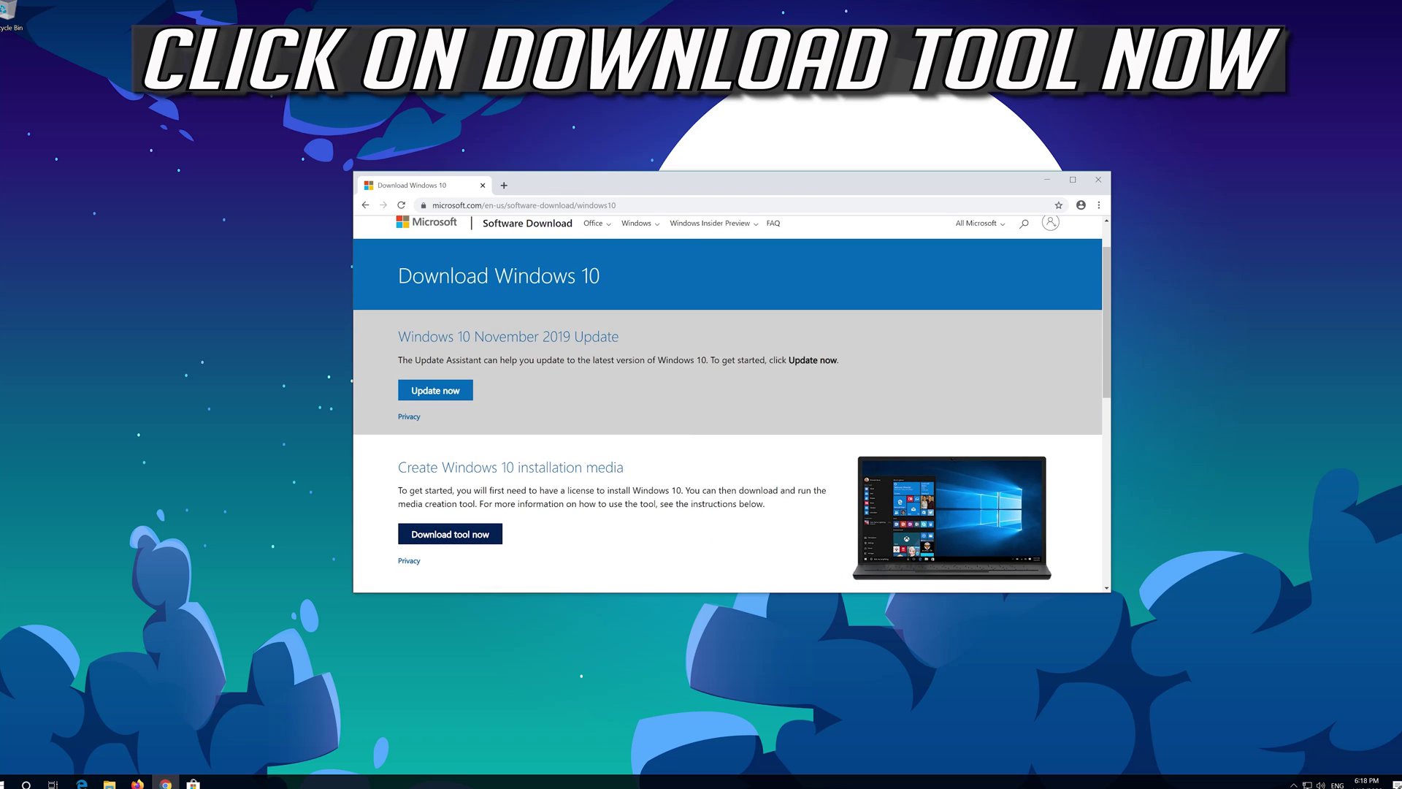
pyautogui.click(477, 535)
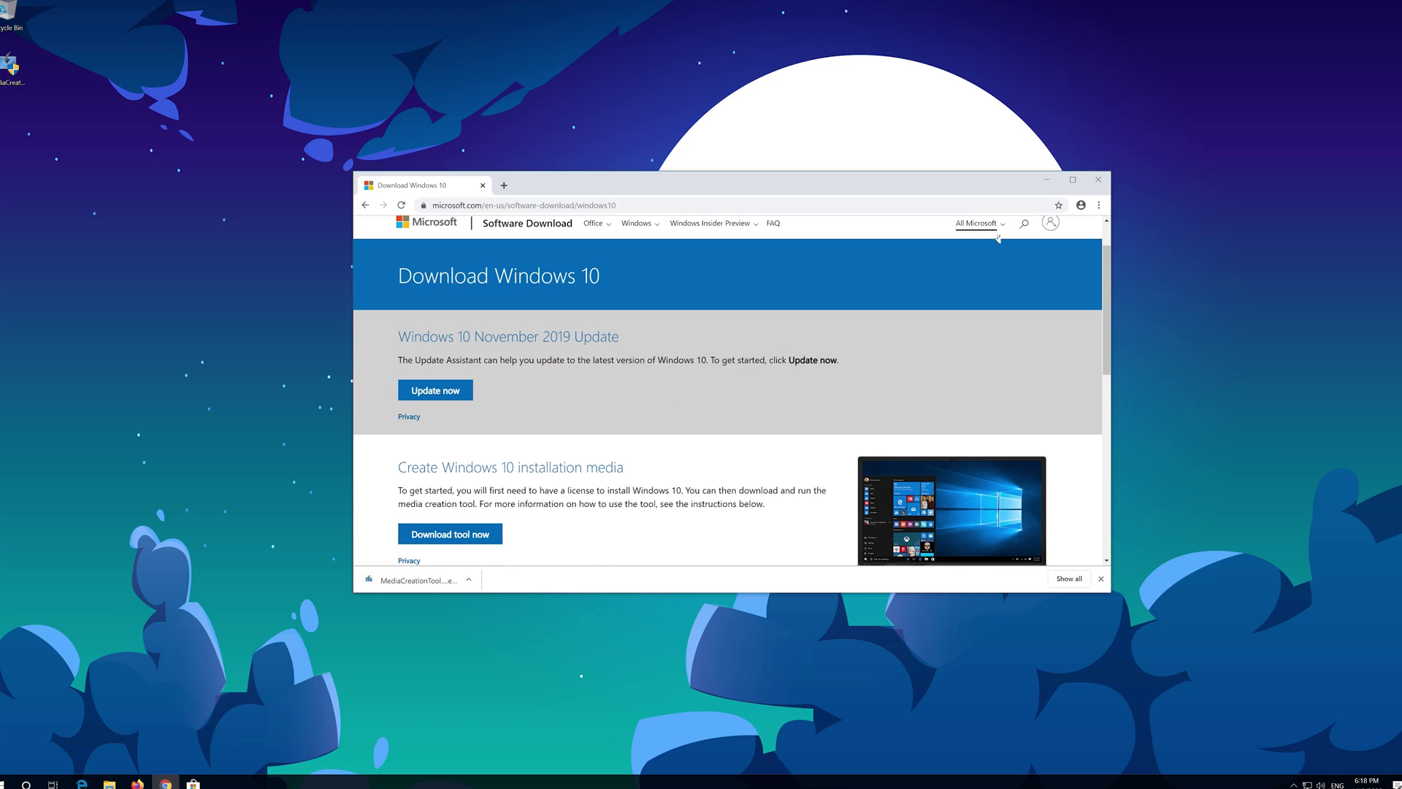
pyautogui.click(1099, 181)
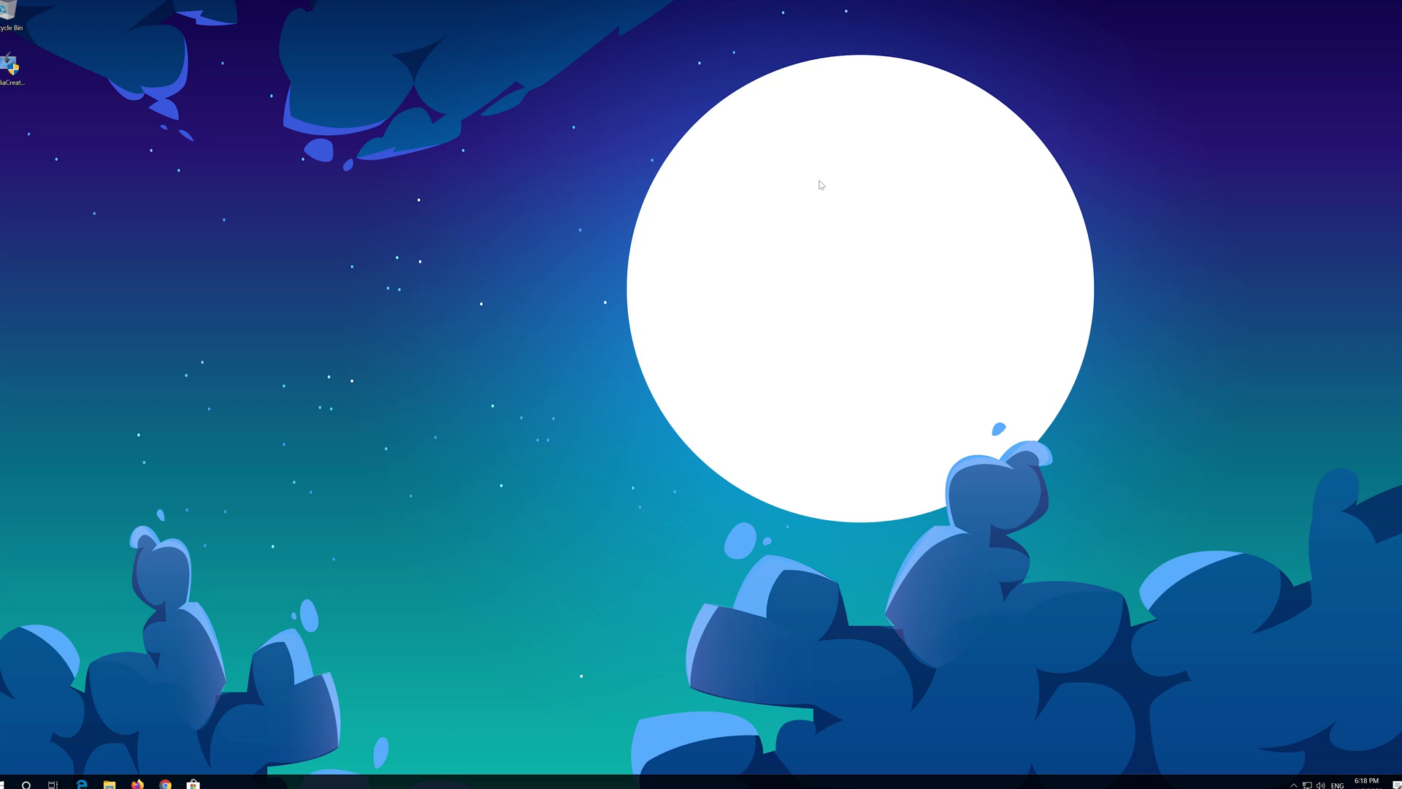
# - Run MediaCreationTool as administrator, accept its license, and choose Upgrade this PC now
pyautogui.doubleClick(8, 81)
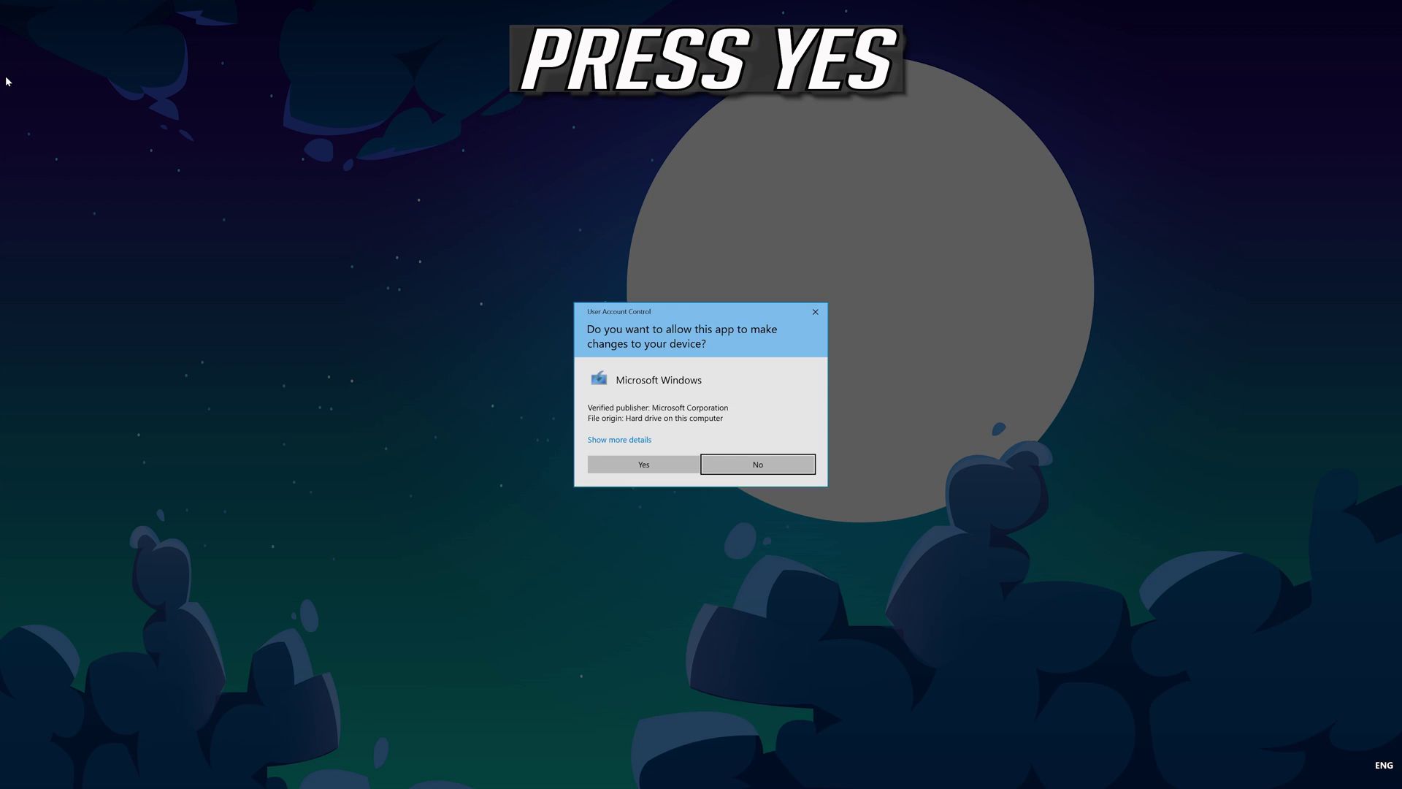
pyautogui.click(606, 461)
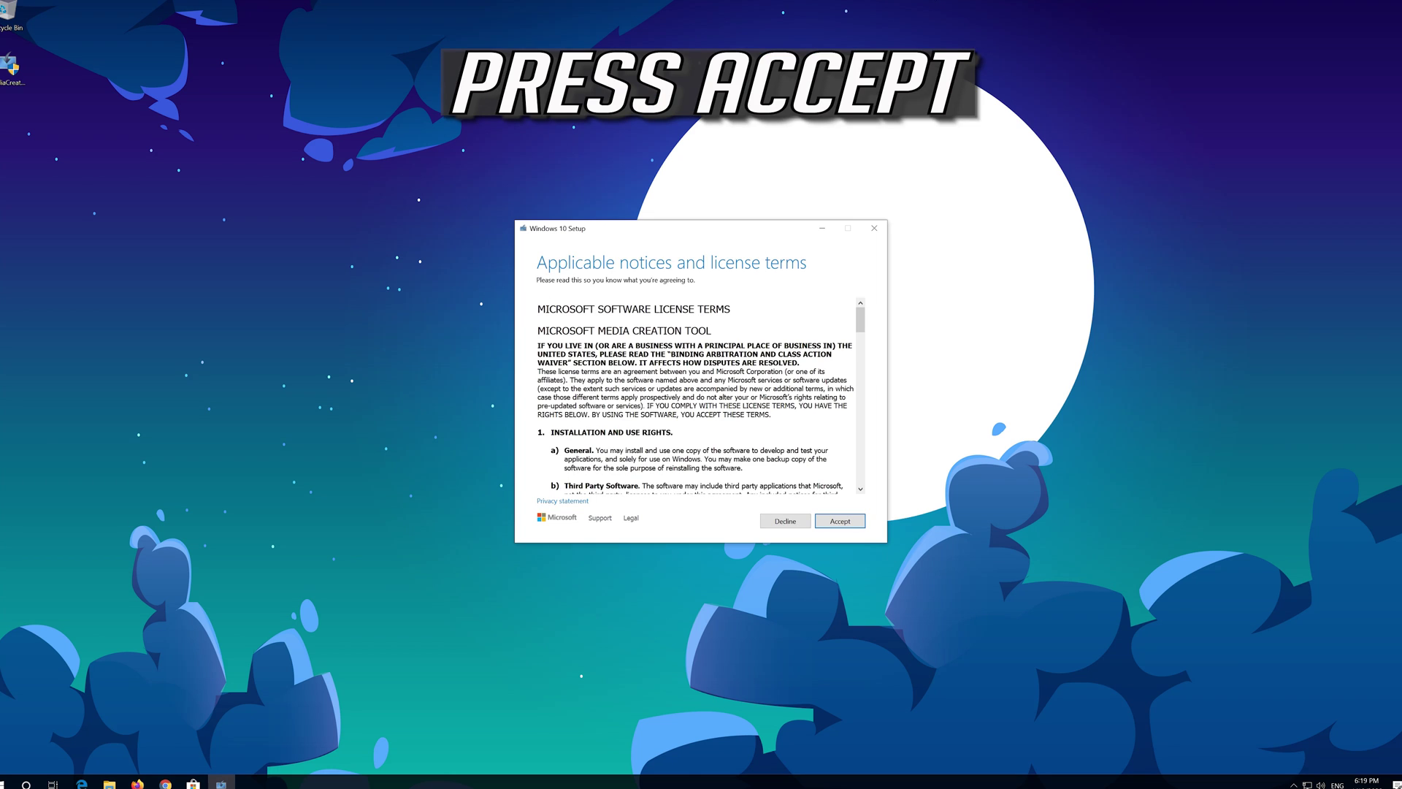
pyautogui.click(859, 520)
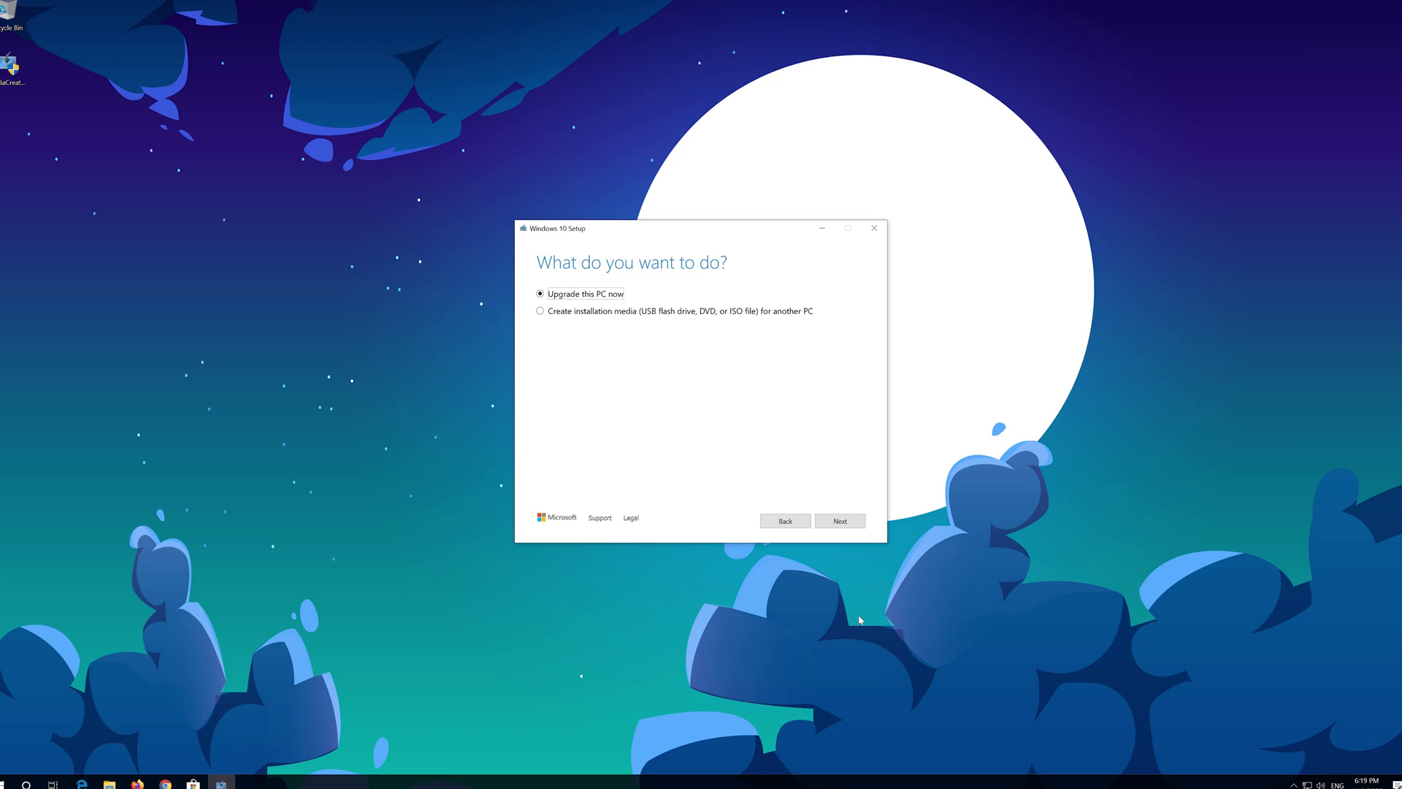
pyautogui.click(834, 521)
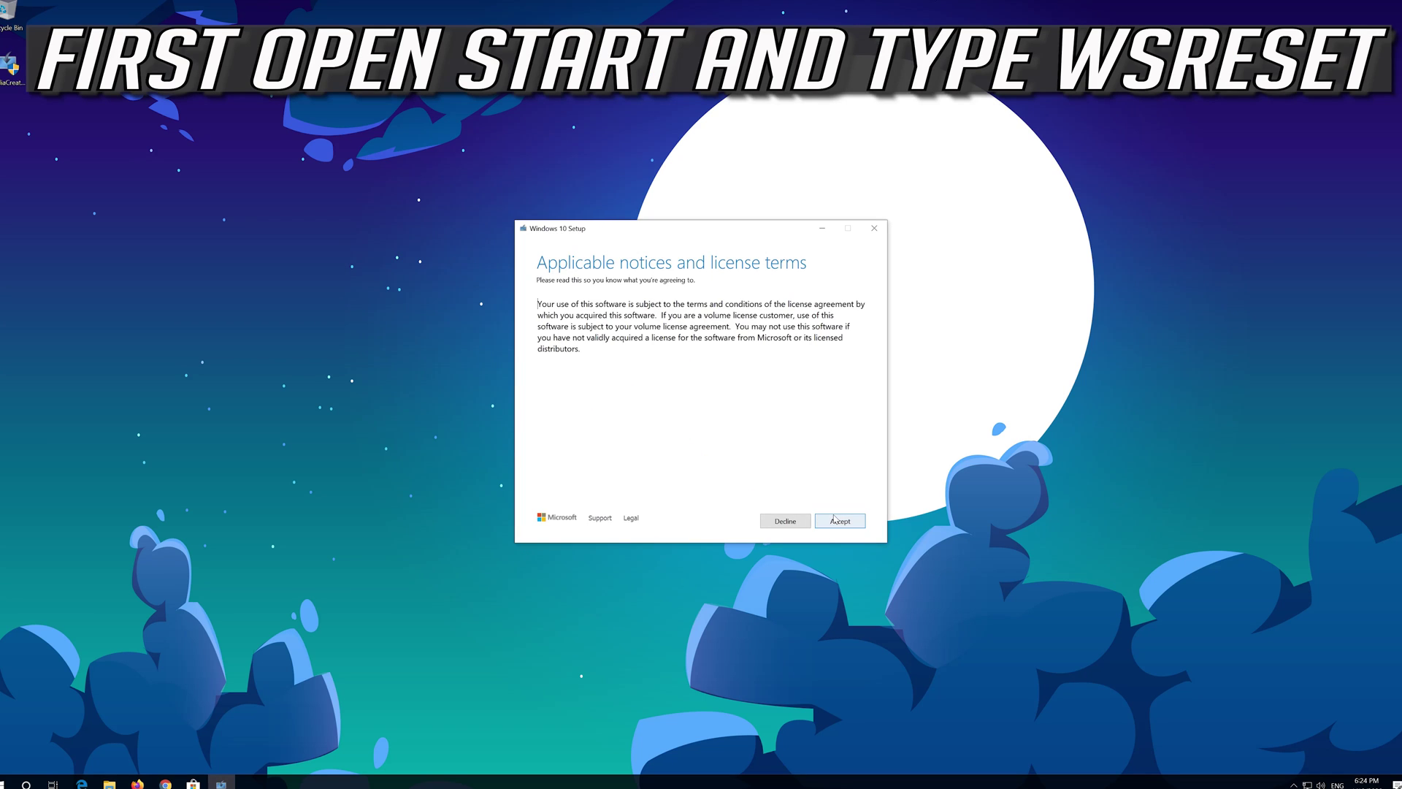
# - Accept the Windows 10 license terms so setup starts getting updates
pyautogui.click(845, 519)
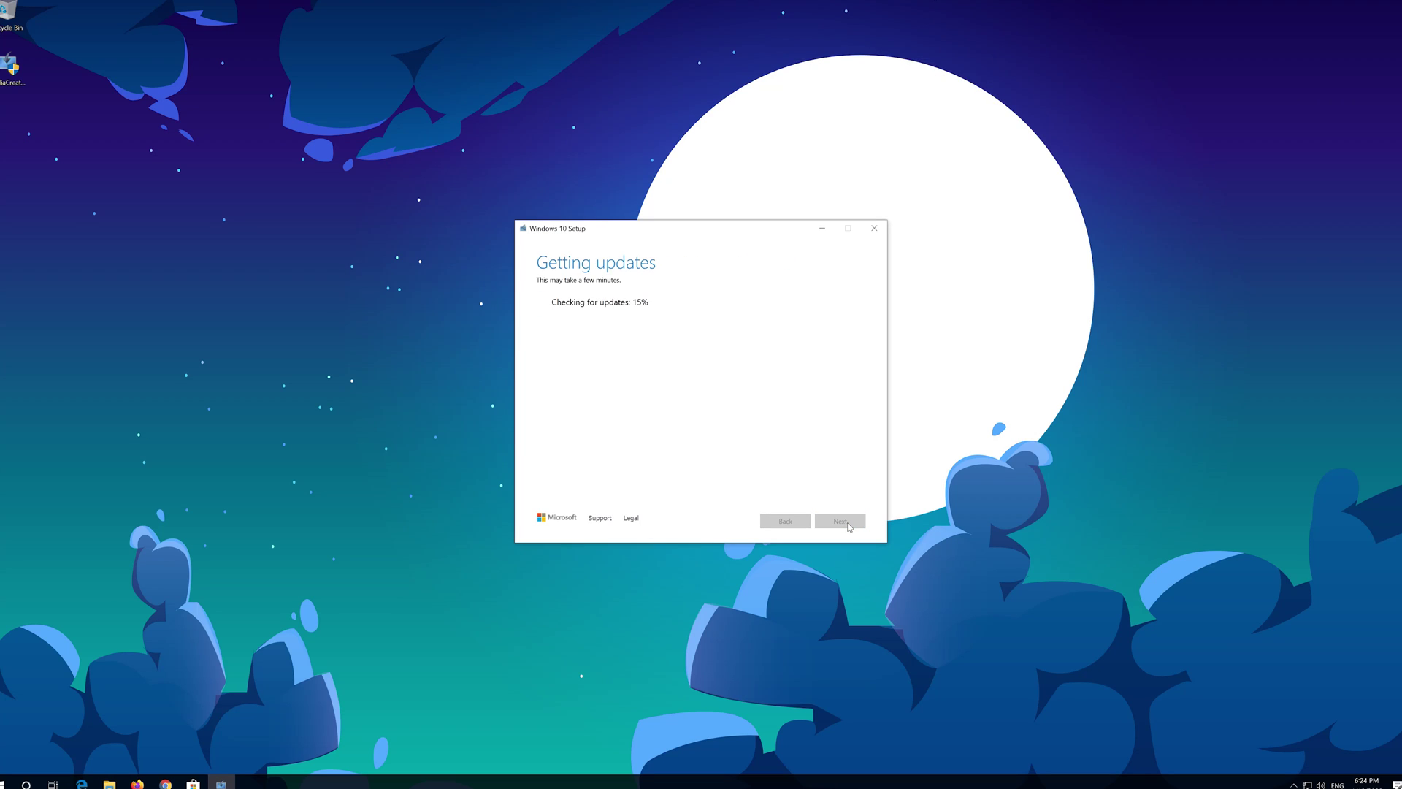